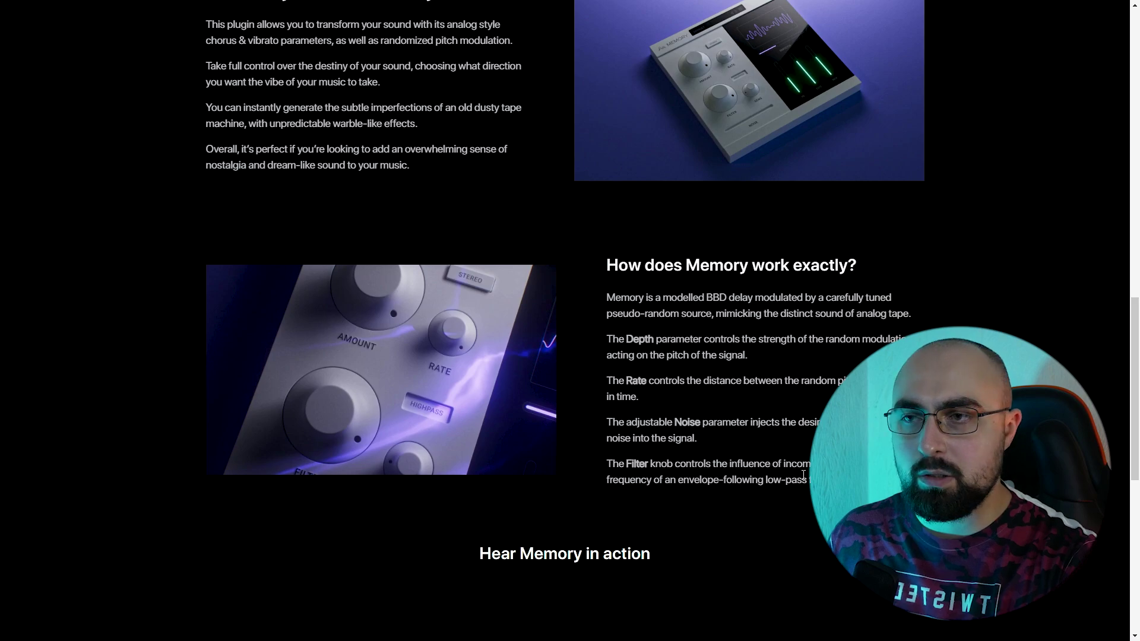
# Step: Review the Memory plugin description and its audio demos, and look through the Cymatics store's plugin listing
pyautogui.scroll(-9, 803, 476)
pyautogui.scroll(5, 803, 475)
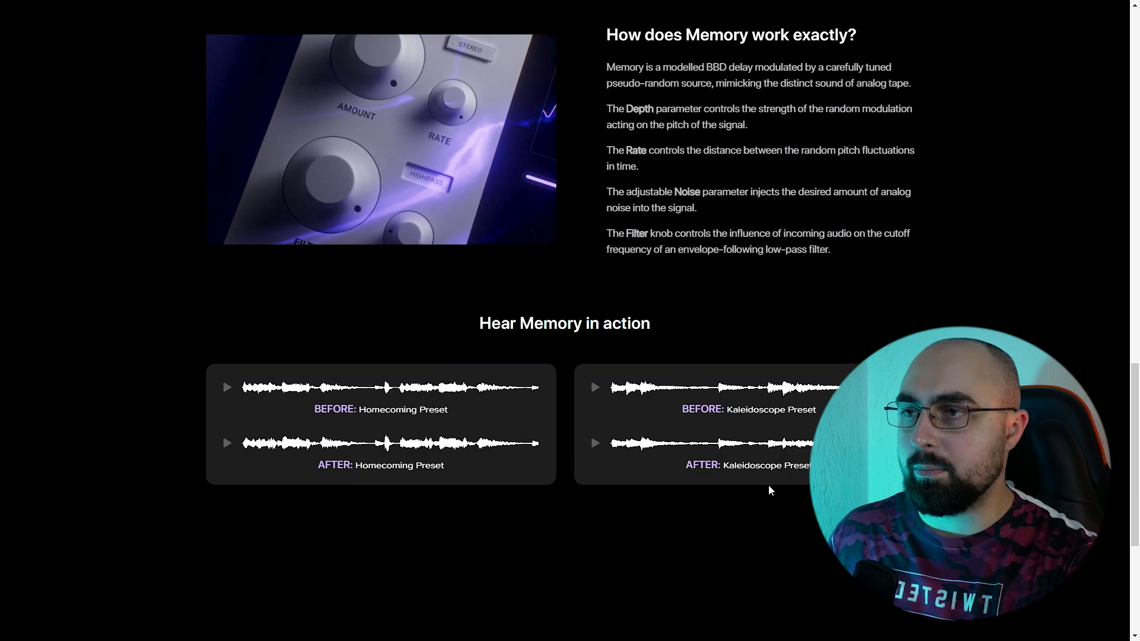
pyautogui.hotkey('alt', 'Left')
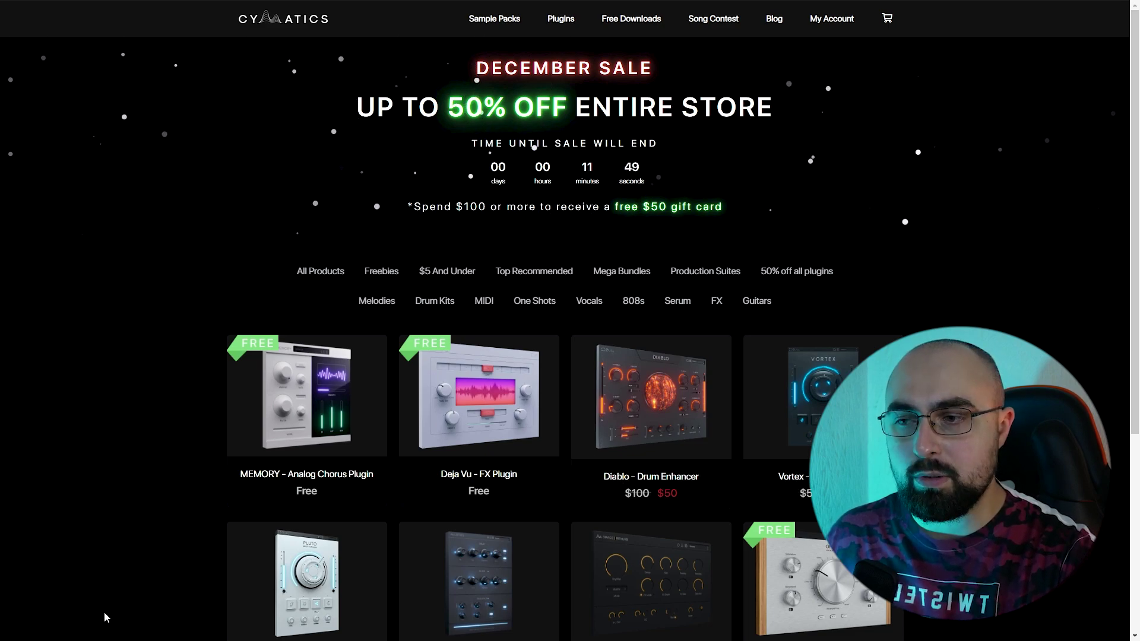
pyautogui.scroll(-3, 105, 618)
pyautogui.scroll(-1, 106, 596)
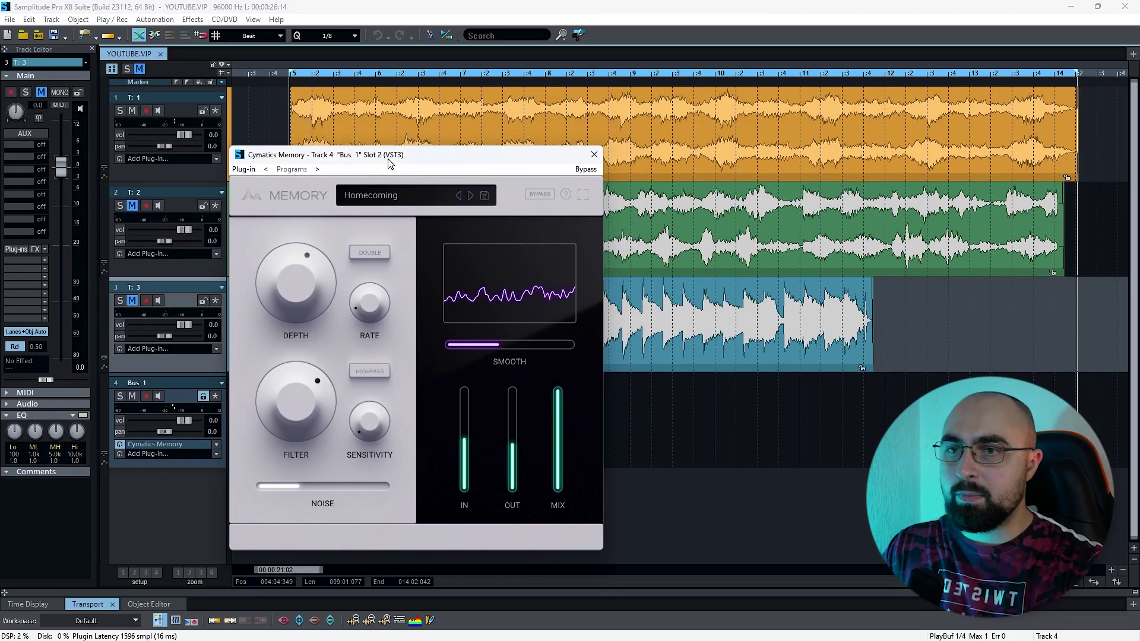
# Step: Load the Init preset in the Memory plugin on Bus 1
pyautogui.moveTo(385, 148); pyautogui.dragTo(389, 131)
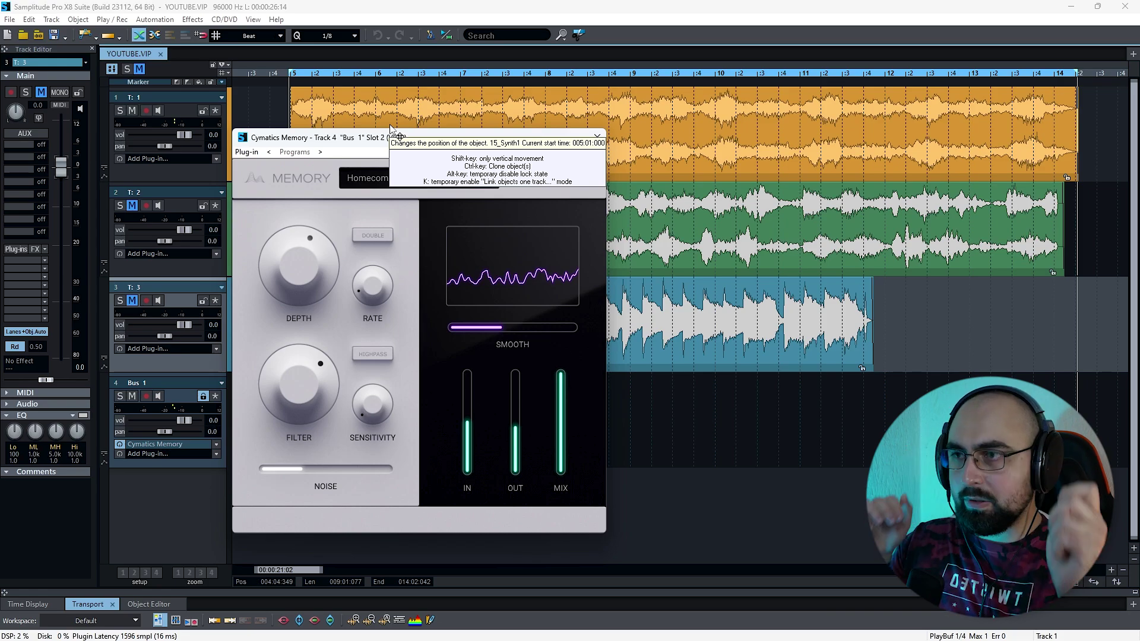
pyautogui.moveTo(338, 141); pyautogui.dragTo(433, 132)
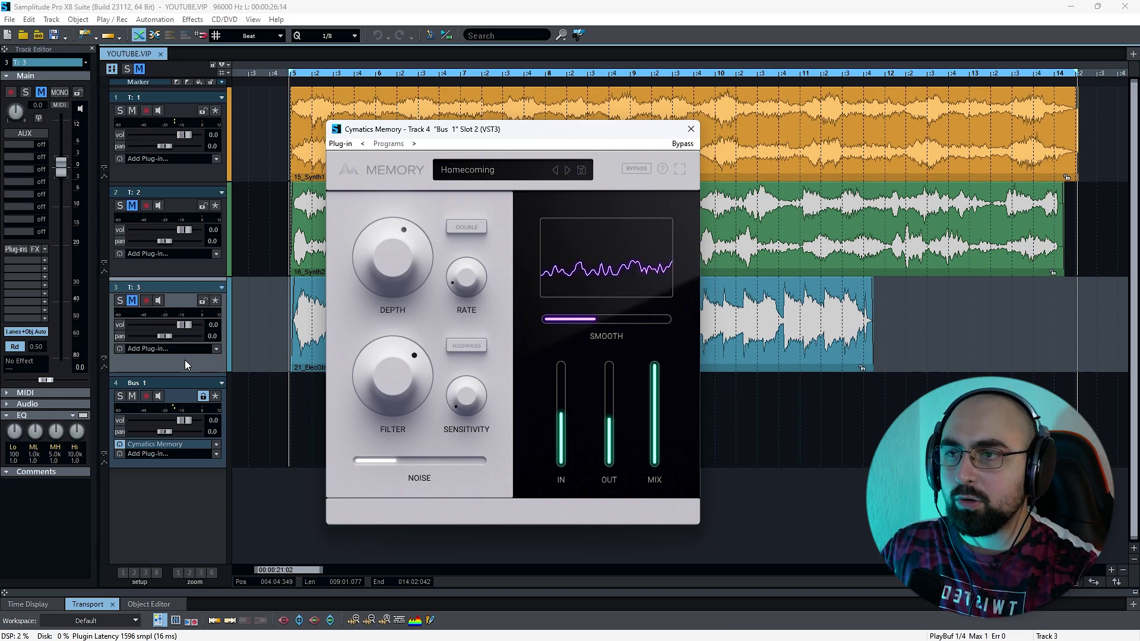
pyautogui.click(494, 172)
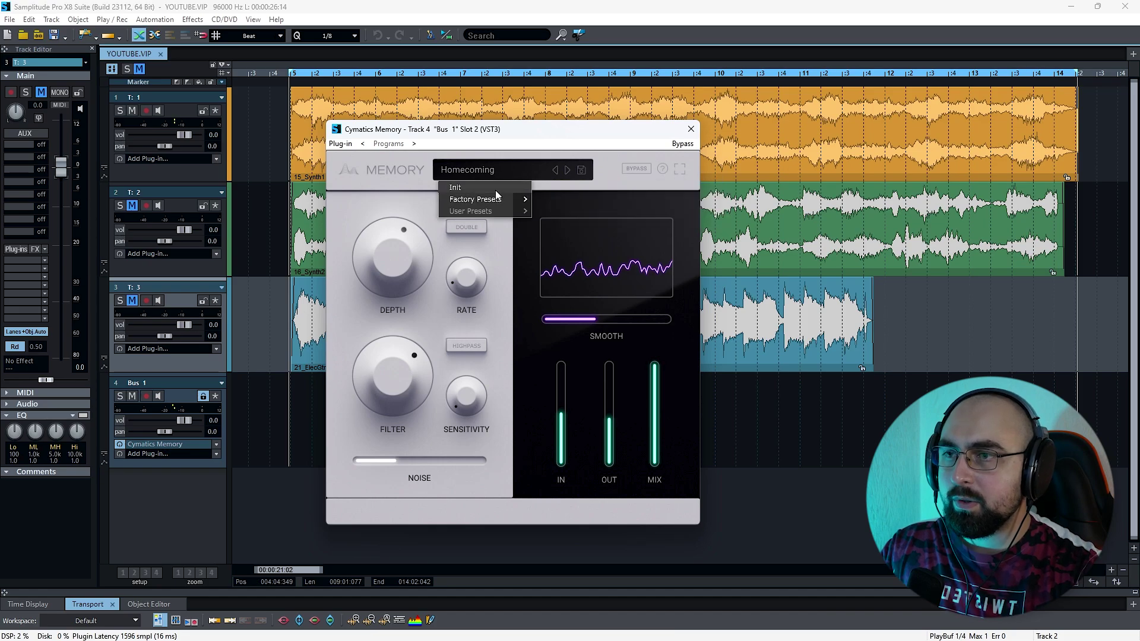
pyautogui.click(496, 189)
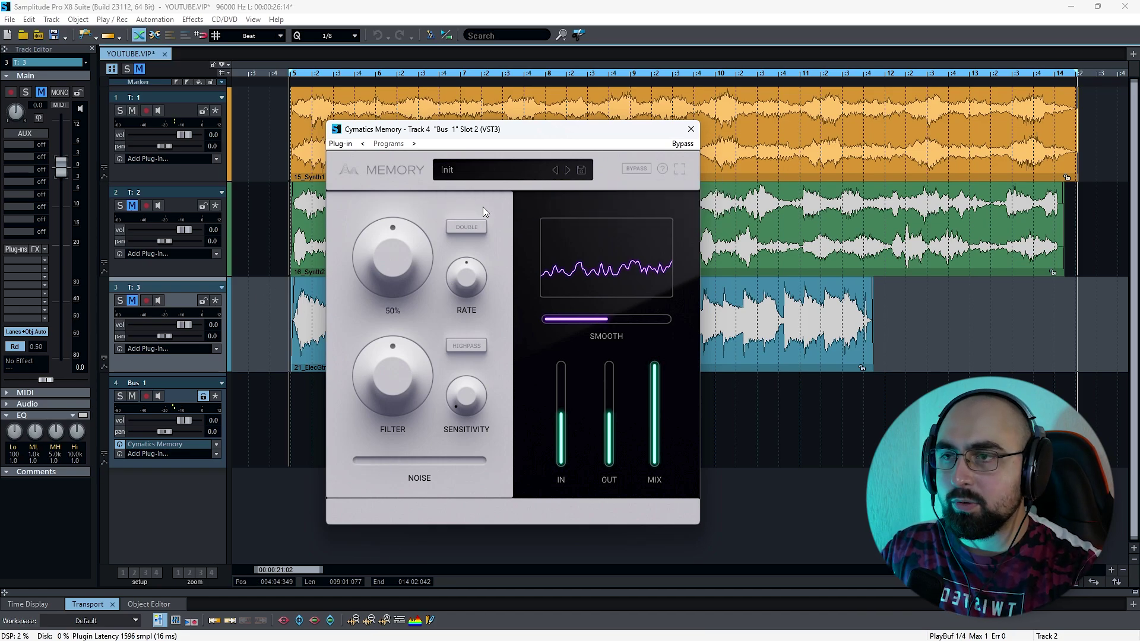
# Step: Select track 1, lower Memory's Mix to zero and start playback to hear the dry synth
pyautogui.moveTo(498, 134); pyautogui.dragTo(431, 200)
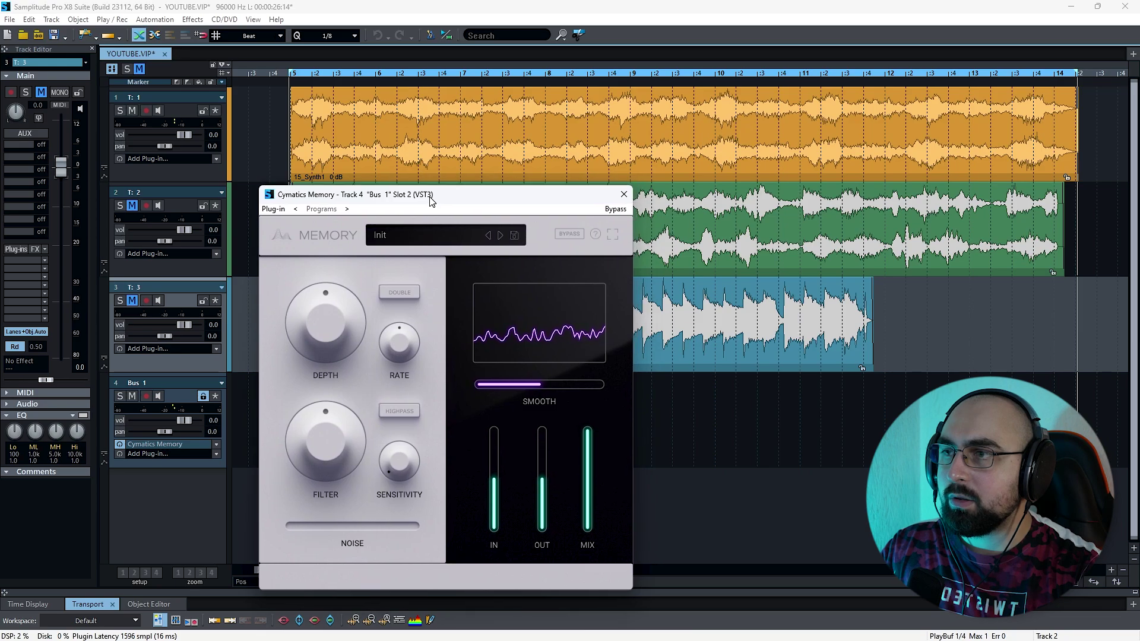
pyautogui.click(291, 127)
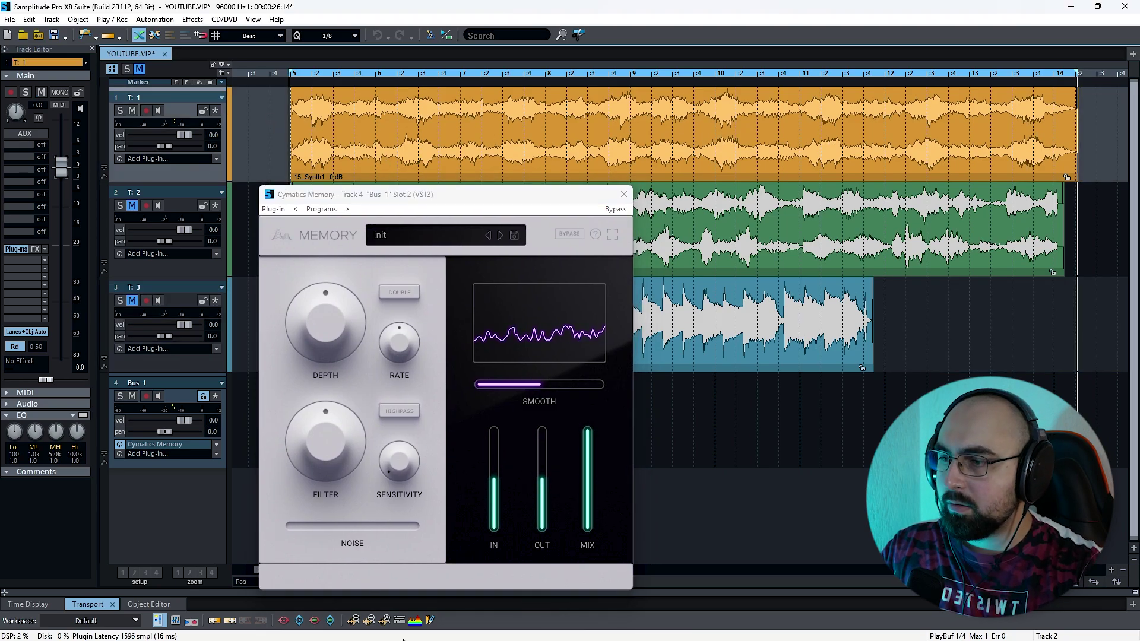
pyautogui.moveTo(633, 465); pyautogui.dragTo(640, 554)
pyautogui.moveTo(518, 135); pyautogui.dragTo(500, 154)
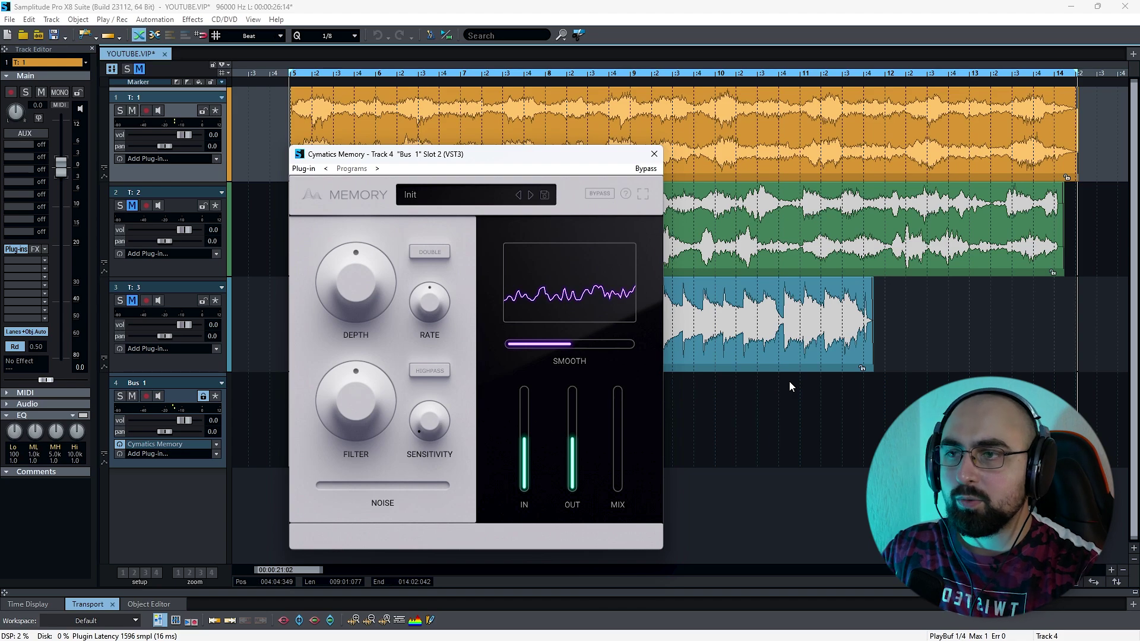
pyautogui.press('space')
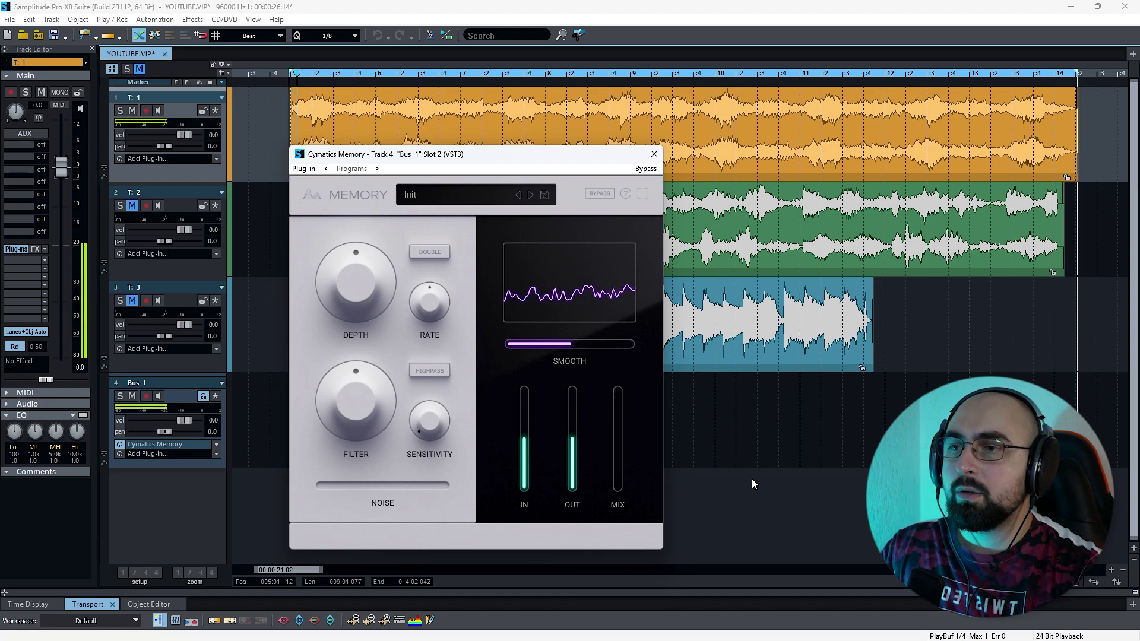
pyautogui.moveTo(618, 490)
pyautogui.mouseDown()
pyautogui.moveTo(646, 360)
pyautogui.moveTo(614, 500)
pyautogui.mouseUp()
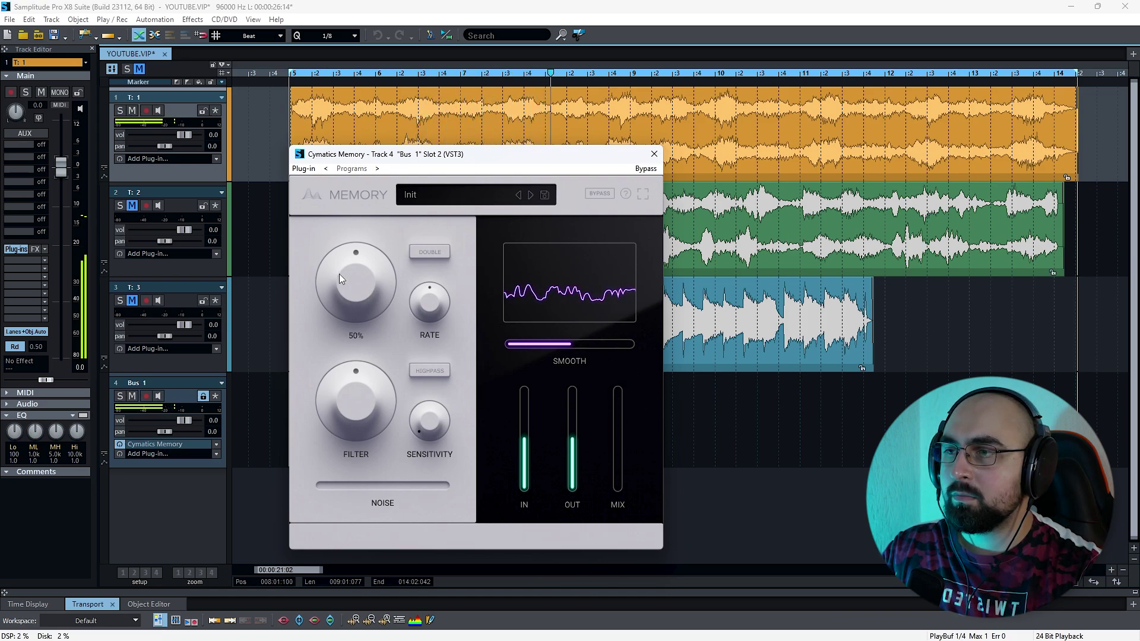
# Step: Turn Memory's Depth, Filter and Rate down to minimum and raise Mix to full
pyautogui.moveTo(340, 273); pyautogui.dragTo(345, 333)
pyautogui.moveTo(357, 401); pyautogui.dragTo(356, 457)
pyautogui.moveTo(429, 300); pyautogui.dragTo(424, 351)
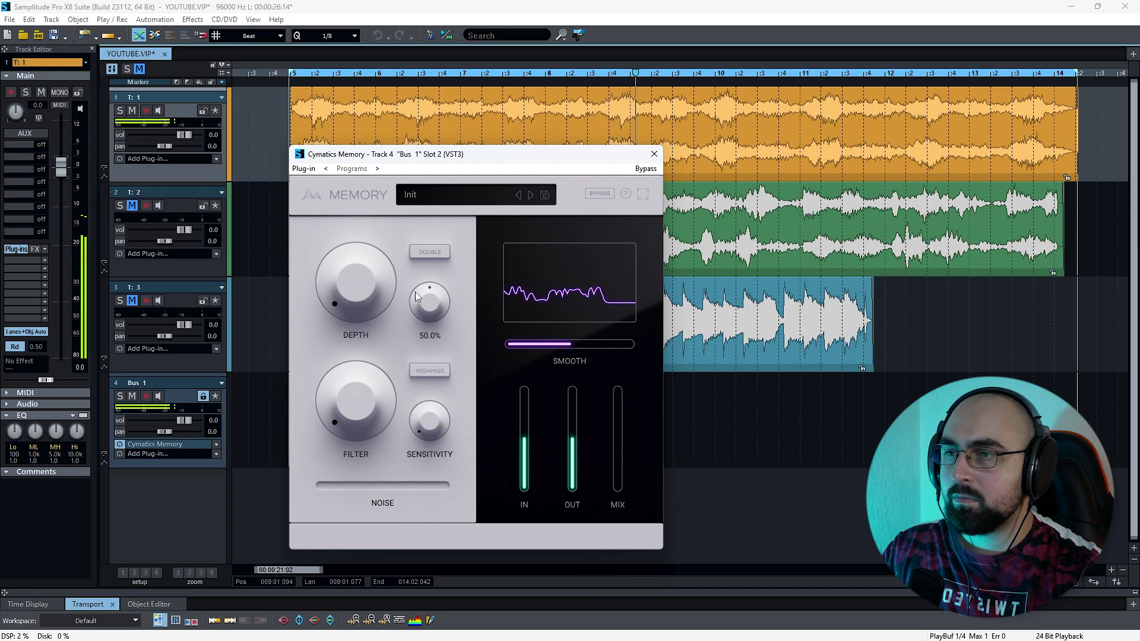
pyautogui.moveTo(618, 494); pyautogui.dragTo(626, 285)
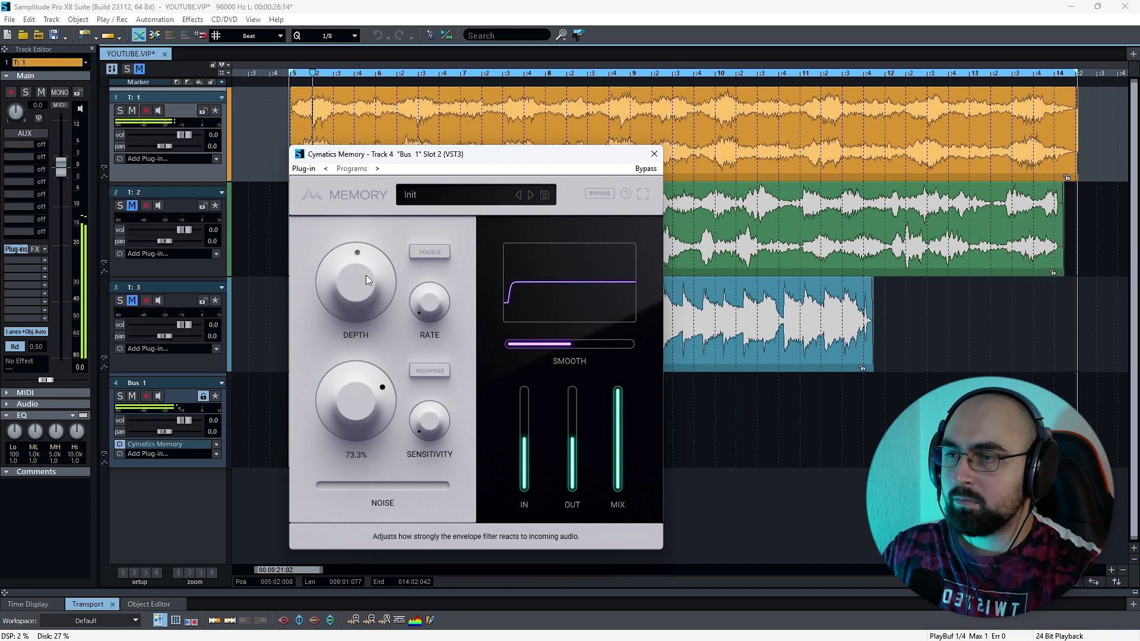
# Step: Sweep the envelope filter controls during playback, leaving Filter at 0% and Sensitivity at 4000 Hz
pyautogui.moveTo(383, 397); pyautogui.dragTo(387, 374)
pyautogui.moveTo(428, 429); pyautogui.dragTo(447, 216)
pyautogui.moveTo(343, 397); pyautogui.dragTo(340, 568)
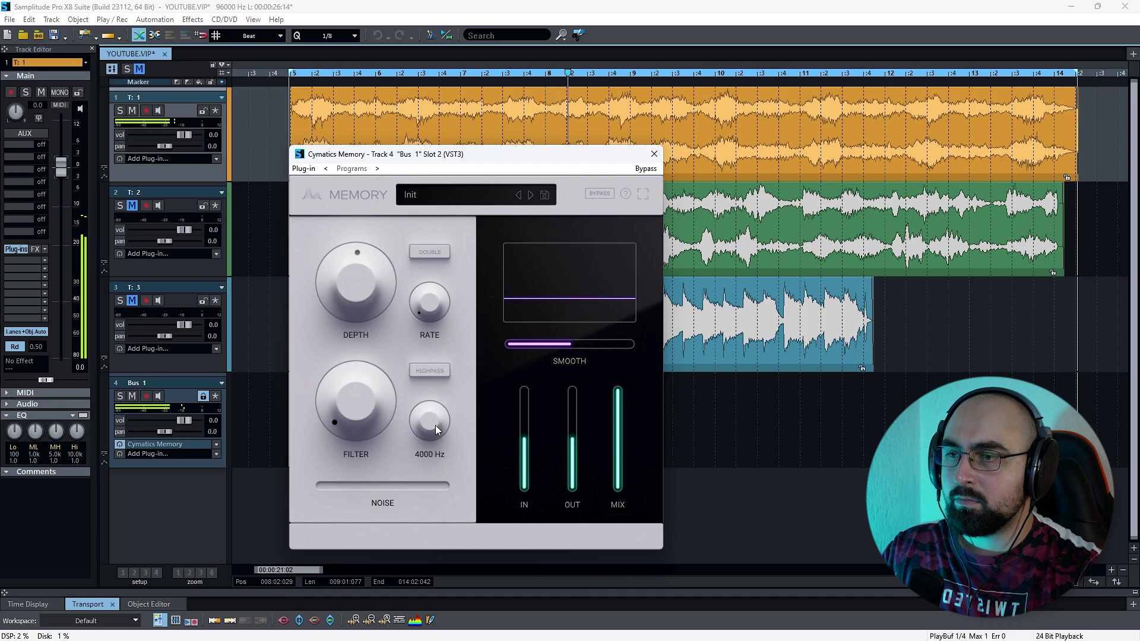
pyautogui.moveTo(436, 425); pyautogui.dragTo(431, 600)
pyautogui.moveTo(432, 555); pyautogui.dragTo(437, 355)
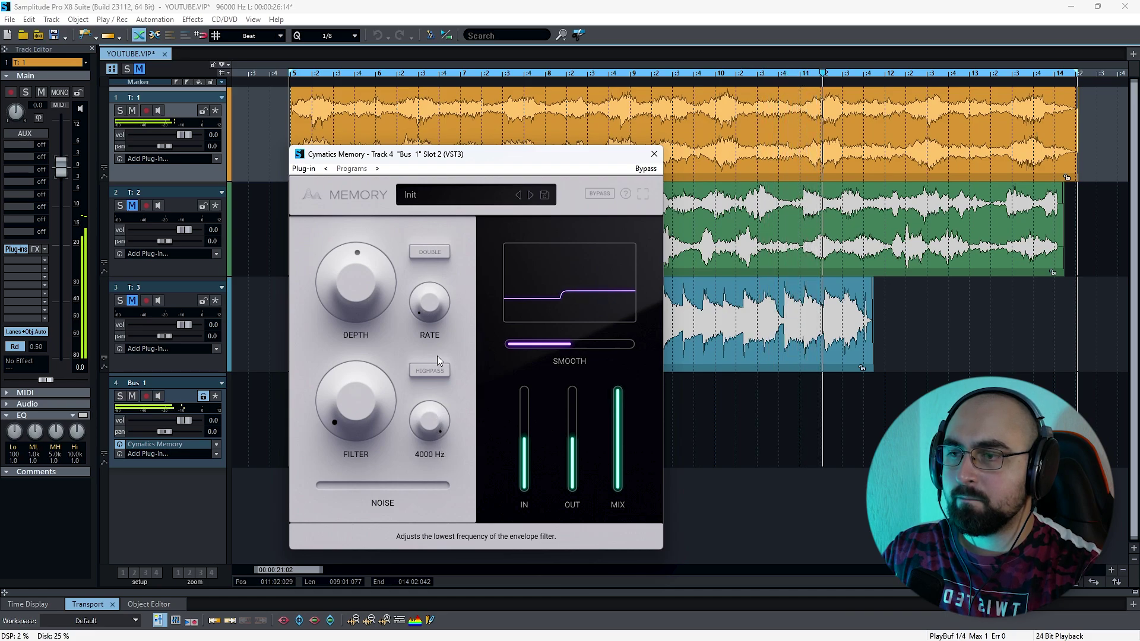
# Step: Audition the Highpass filter mode while sweeping Sensitivity, and switch Highpass back off
pyautogui.click(432, 376)
pyautogui.moveTo(416, 422); pyautogui.dragTo(430, 536)
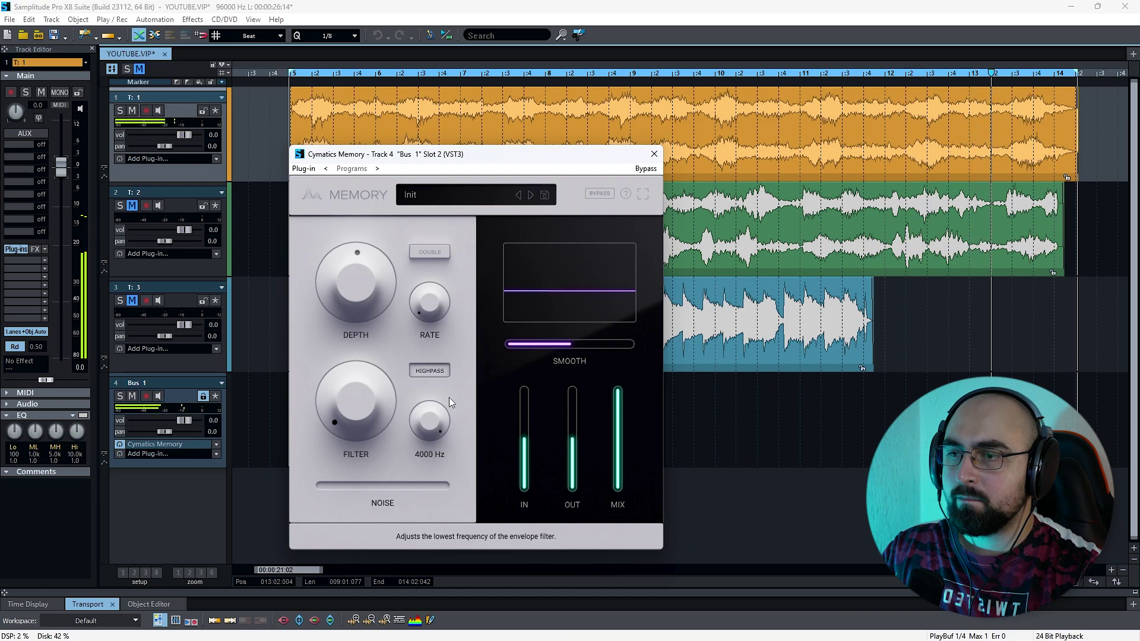
pyautogui.click(426, 370)
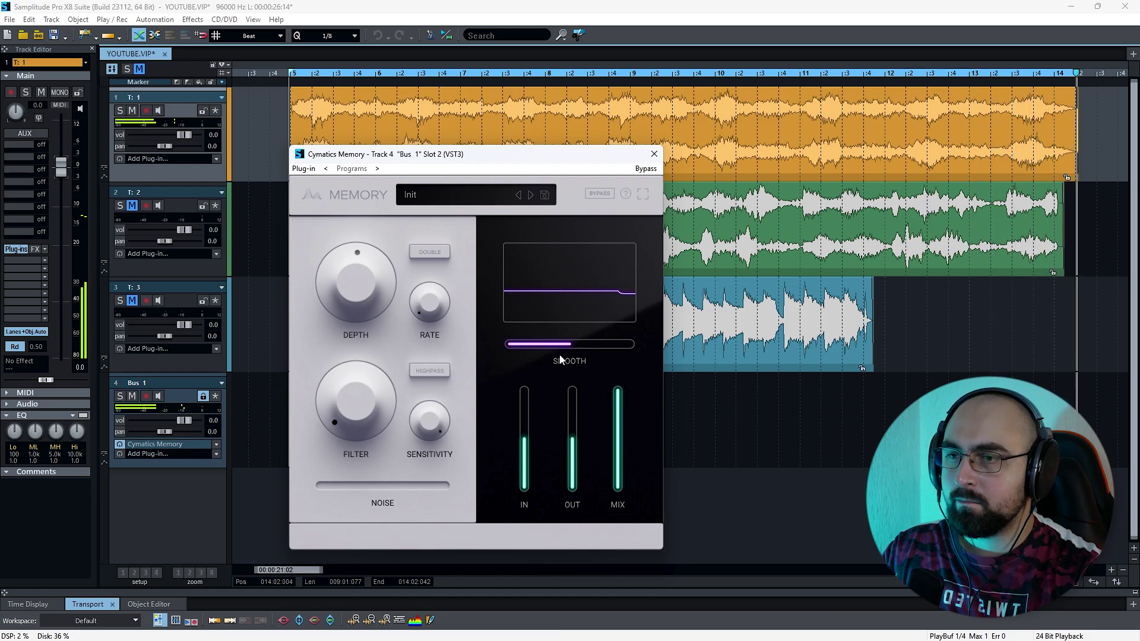
# Step: Raise Smooth to nearly full, turn Depth and Rate up to maximum, and enable Double
pyautogui.moveTo(596, 344); pyautogui.dragTo(630, 348)
pyautogui.moveTo(331, 277); pyautogui.dragTo(337, 184)
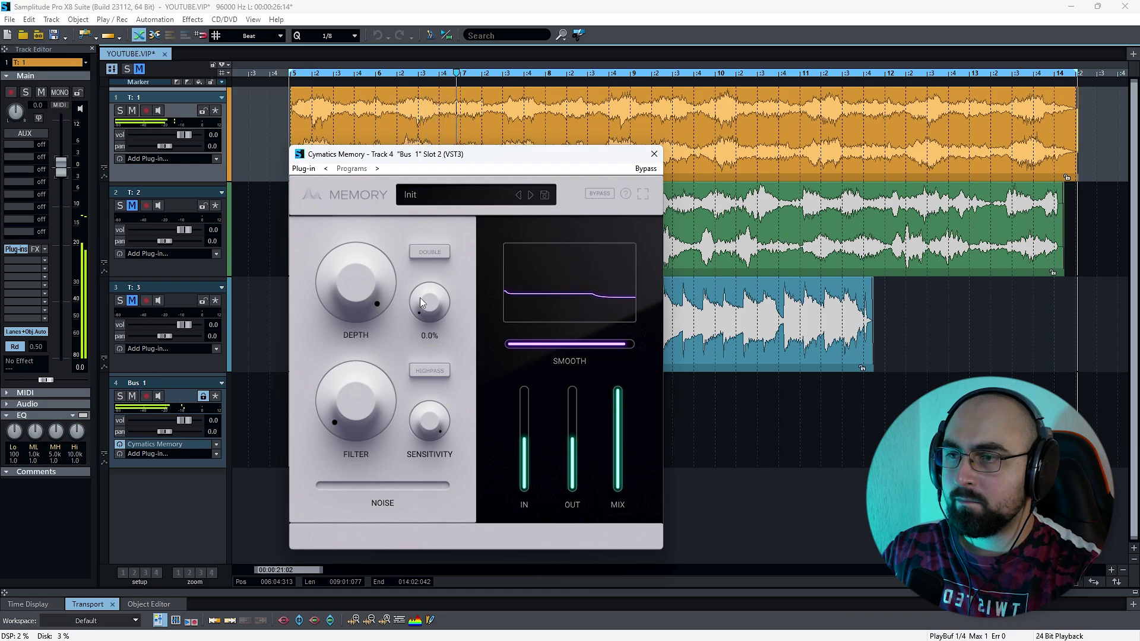
pyautogui.moveTo(430, 300)
pyautogui.mouseDown()
pyautogui.moveTo(456, 229)
pyautogui.moveTo(438, 319)
pyautogui.mouseUp()
pyautogui.click(436, 253)
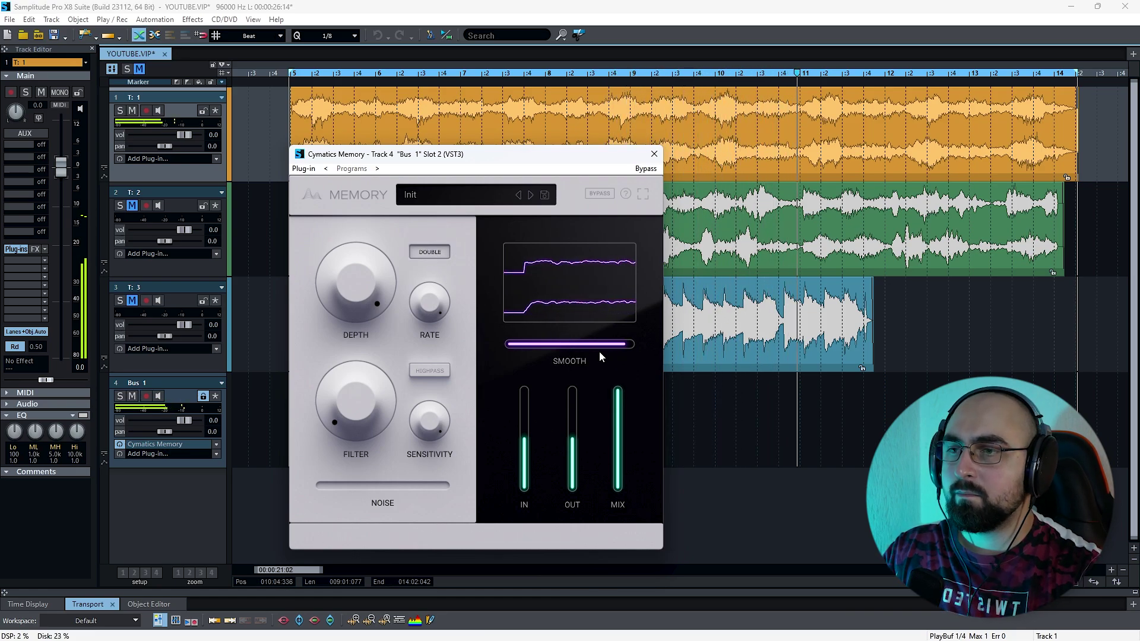
# Step: Bypass and re-enable Memory during playback to compare the dry and processed sound, and stop playback
pyautogui.click(646, 169)
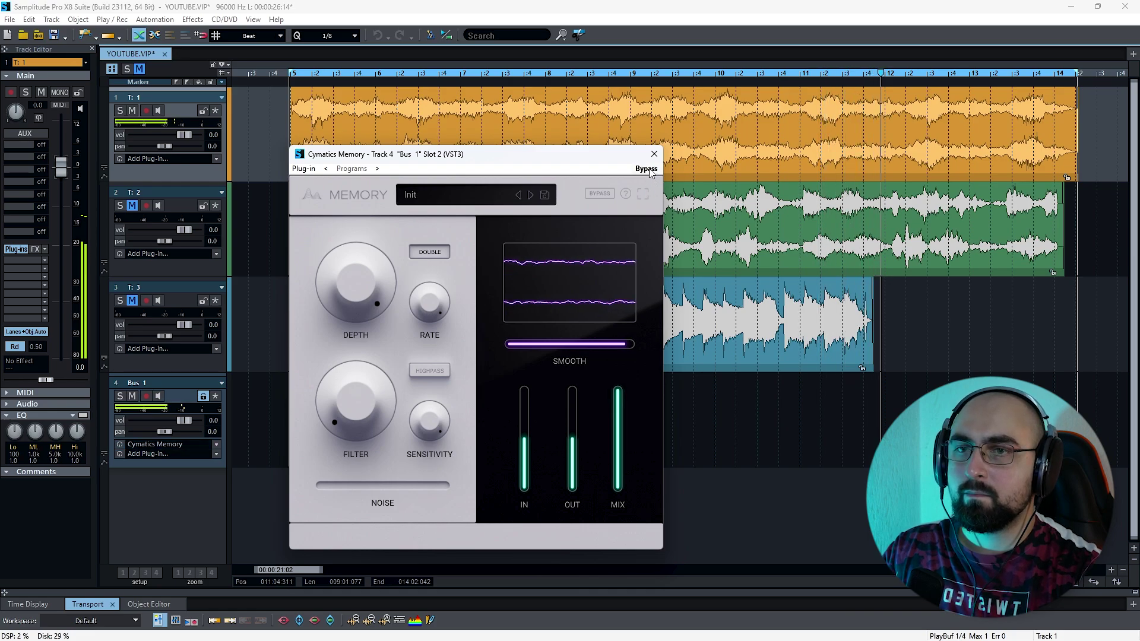
pyautogui.click(647, 169)
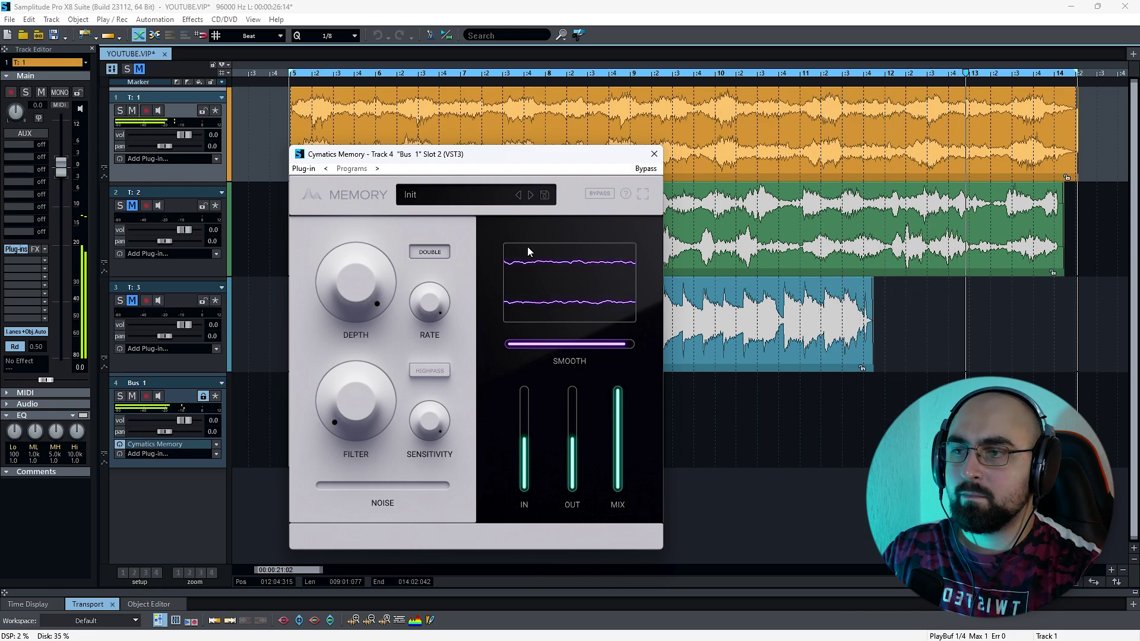
pyautogui.press('space')
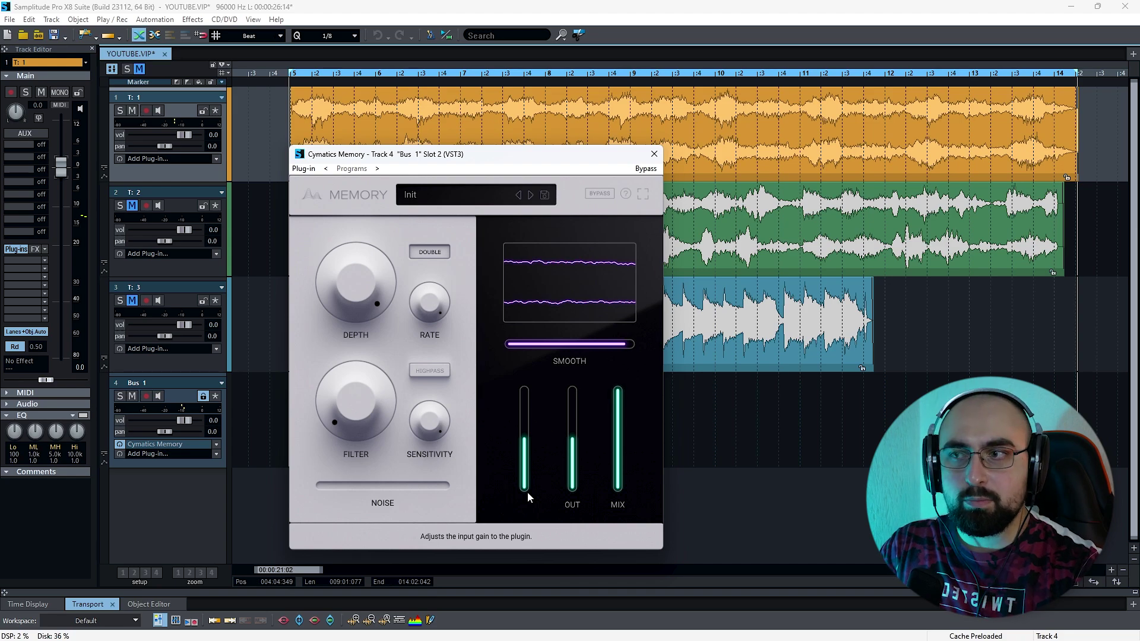
# Step: Resume playback and add some Noise, lower Depth to about 70%, turn Filter up to maximum and disable Double
pyautogui.press('space')
pyautogui.moveTo(322, 485); pyautogui.dragTo(351, 495)
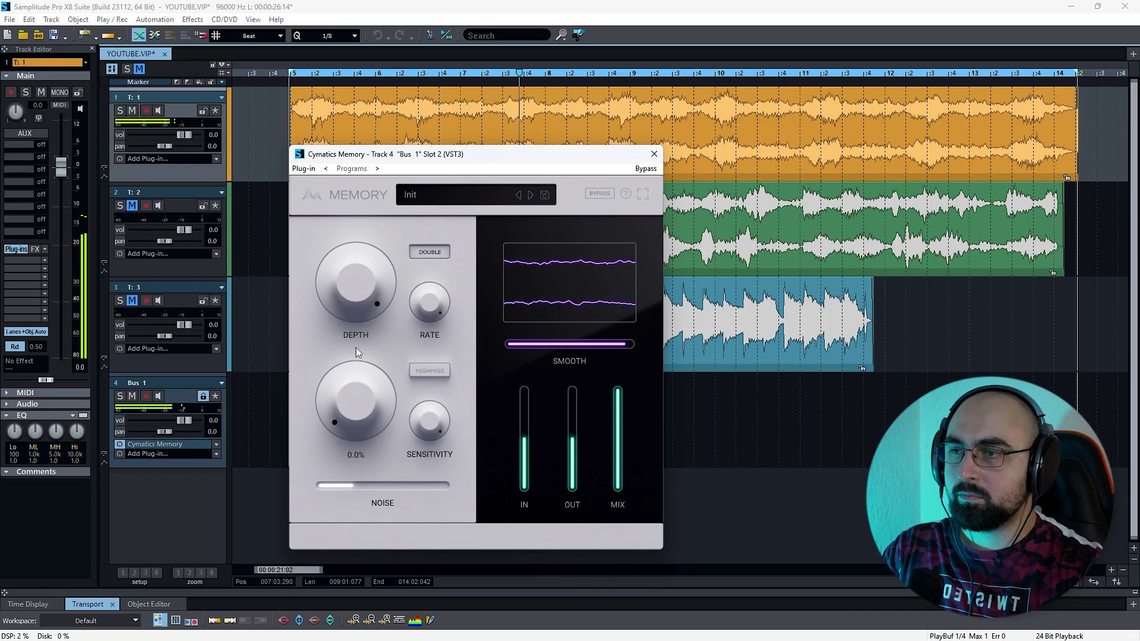
pyautogui.moveTo(355, 348); pyautogui.dragTo(350, 325)
pyautogui.click(430, 254)
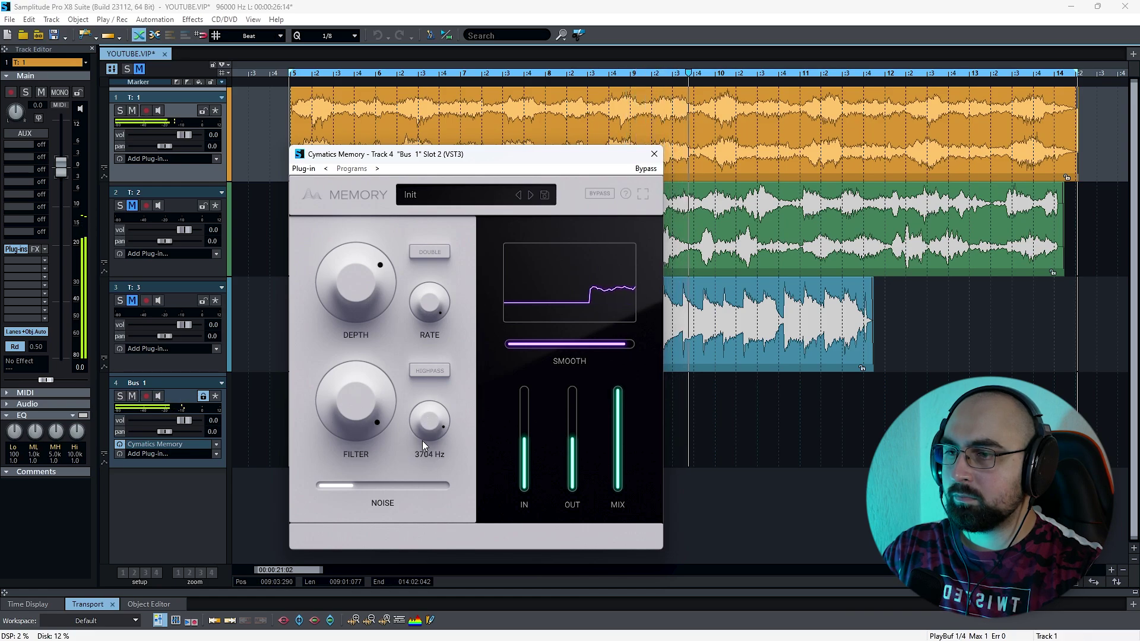
pyautogui.click(440, 374)
# Step: Drop Smooth to zero, bring it back to about 40%, and reduce Noise to just under a quarter
pyautogui.moveTo(574, 345); pyautogui.dragTo(461, 344)
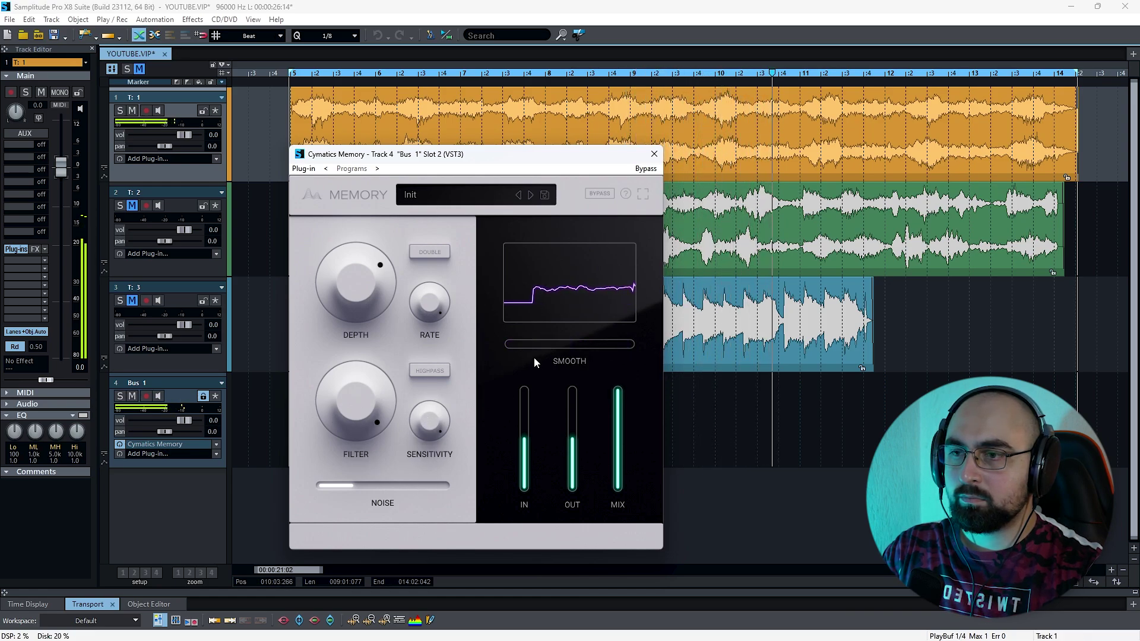
pyautogui.moveTo(521, 354); pyautogui.dragTo(557, 346)
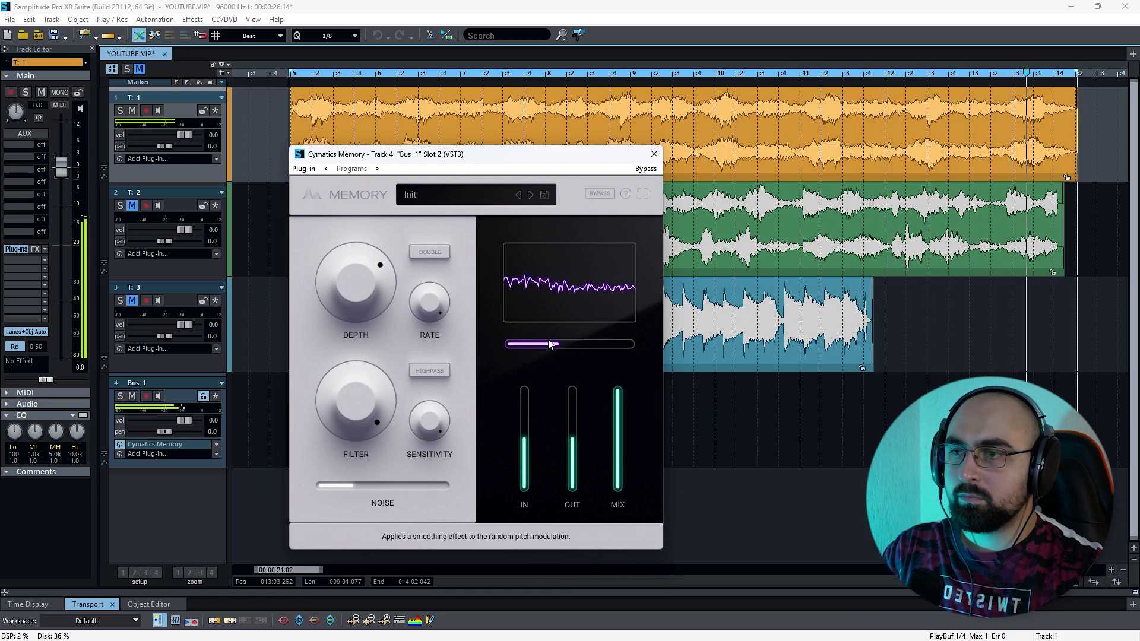
pyautogui.moveTo(357, 486)
pyautogui.mouseDown()
pyautogui.moveTo(301, 484)
pyautogui.moveTo(341, 486)
pyautogui.mouseUp()
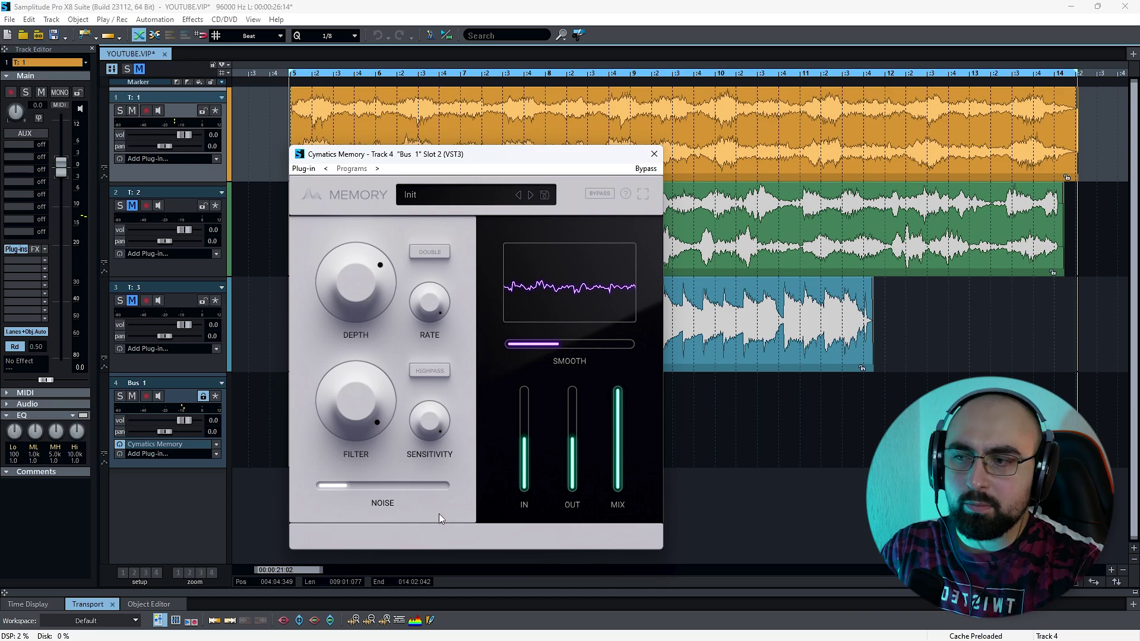
# Step: View Memory's list of factory presets and close it without choosing one
pyautogui.click(451, 191)
pyautogui.moveTo(458, 223)
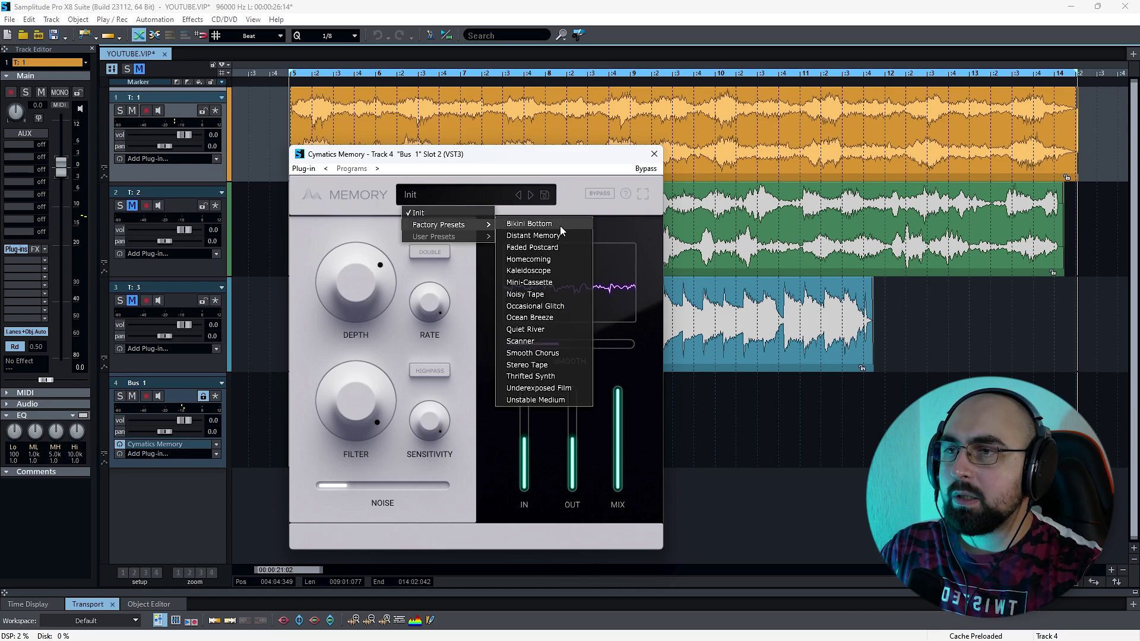
pyautogui.click(523, 156)
# Step: Move the Memory window aside, select track 2 and solo it
pyautogui.moveTo(523, 156); pyautogui.dragTo(643, 176)
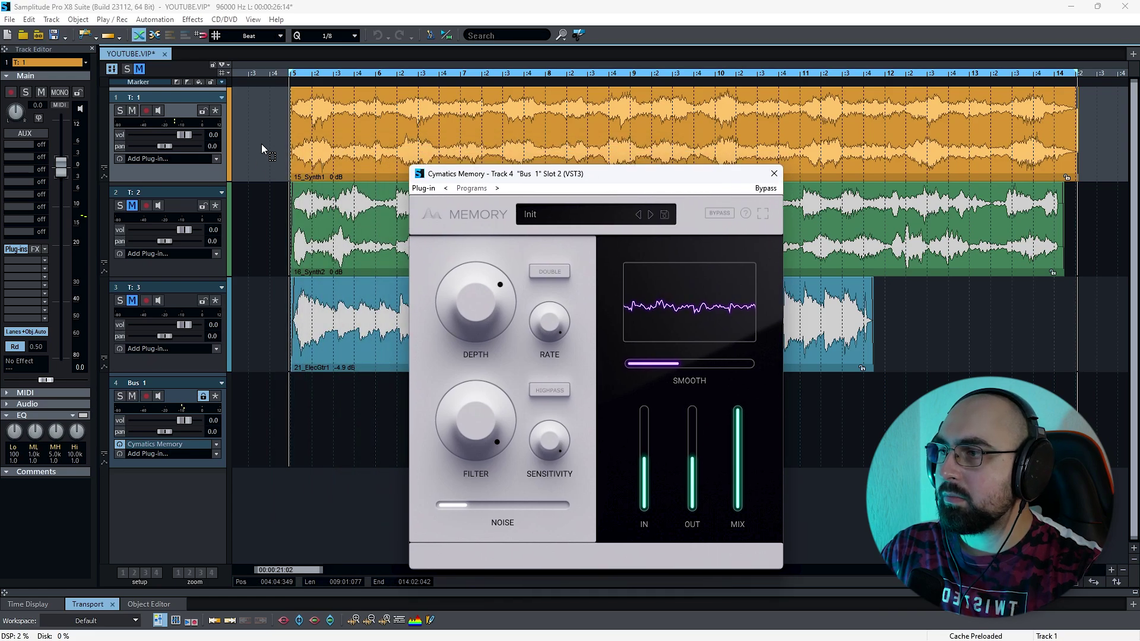
pyautogui.click(255, 247)
pyautogui.click(120, 205)
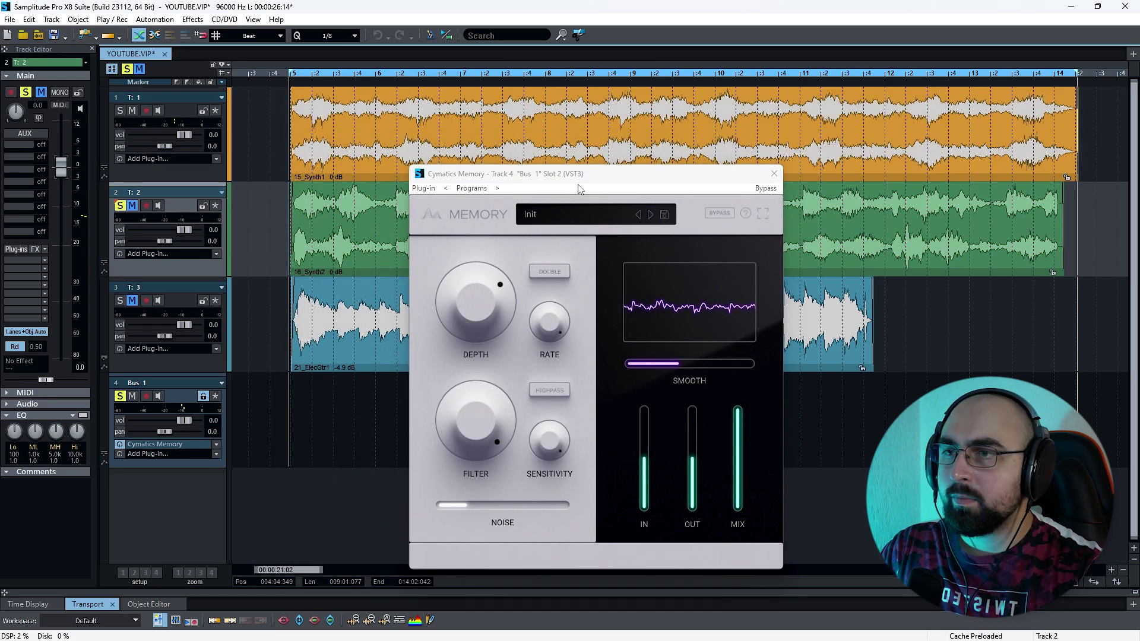
pyautogui.moveTo(580, 188); pyautogui.dragTo(430, 145)
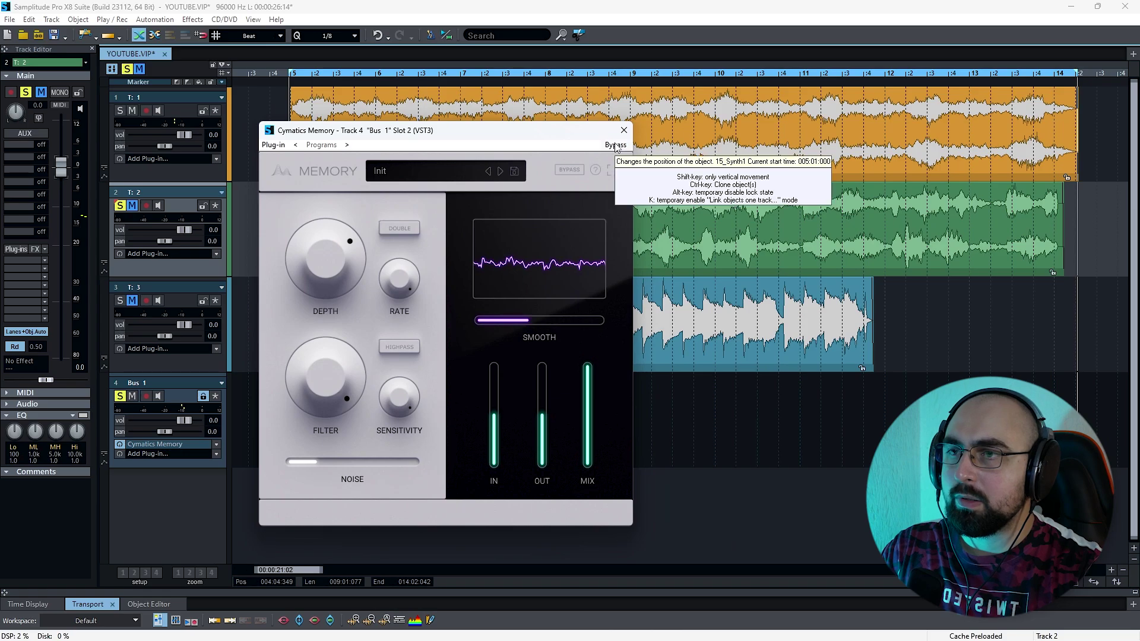
# Step: Play the soloed track and audition the Bikini Bottom and Distant Memory factory presets
pyautogui.press('space')
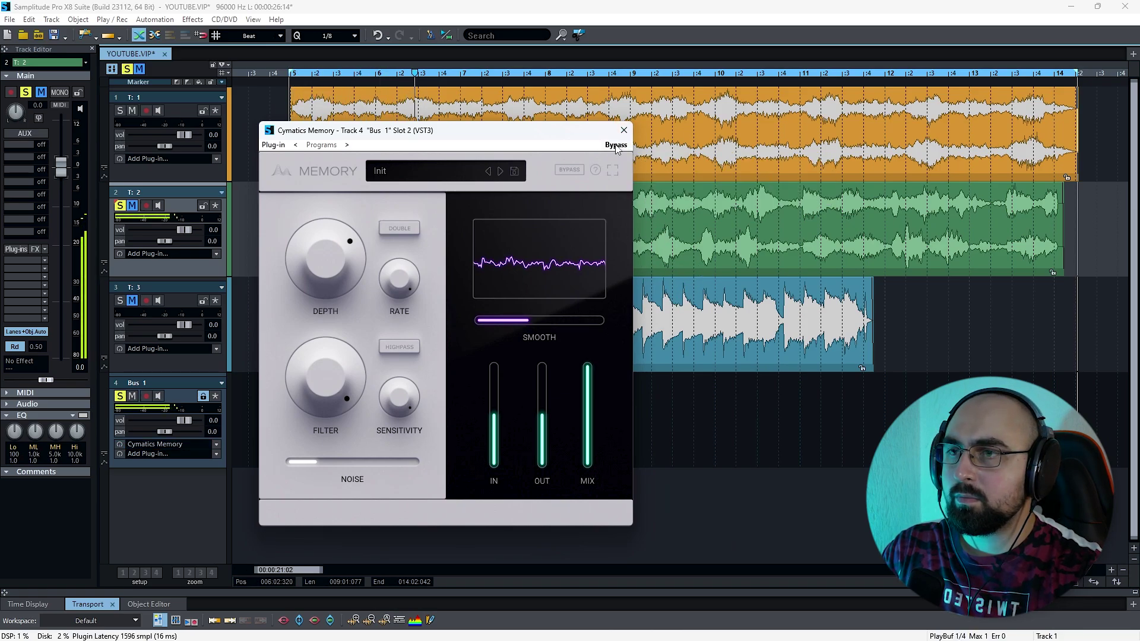
pyautogui.click(446, 171)
pyautogui.moveTo(437, 195)
pyautogui.click(510, 198)
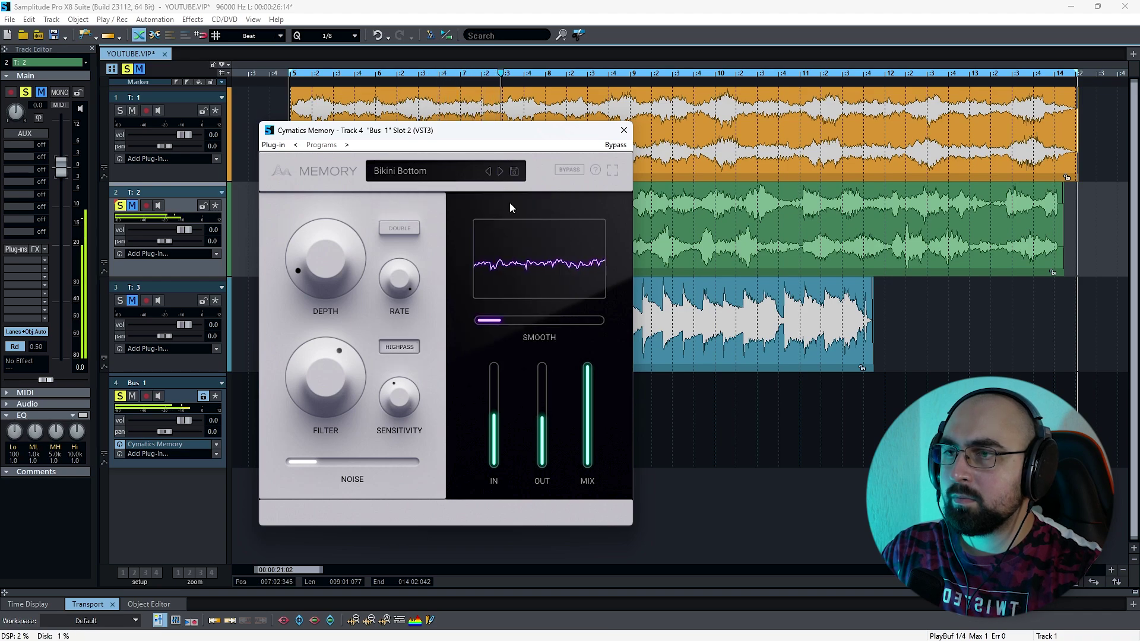
pyautogui.click(501, 172)
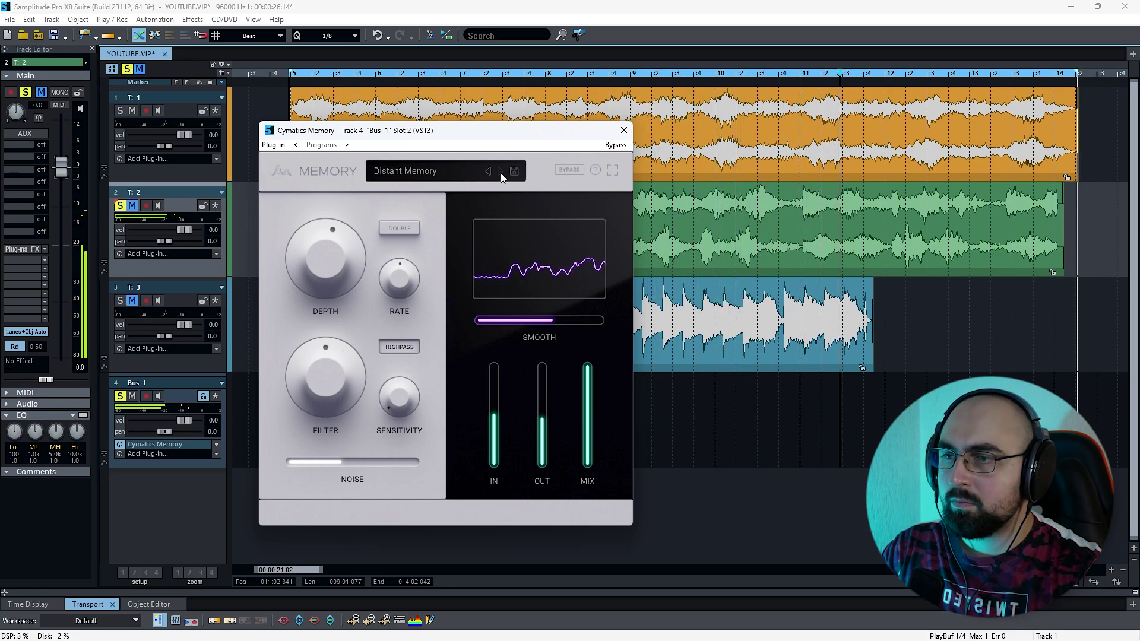
# Step: Audition the Faded Postcard, Homecoming and Kaleidoscope factory presets on the soloed track 2
pyautogui.click(501, 172)
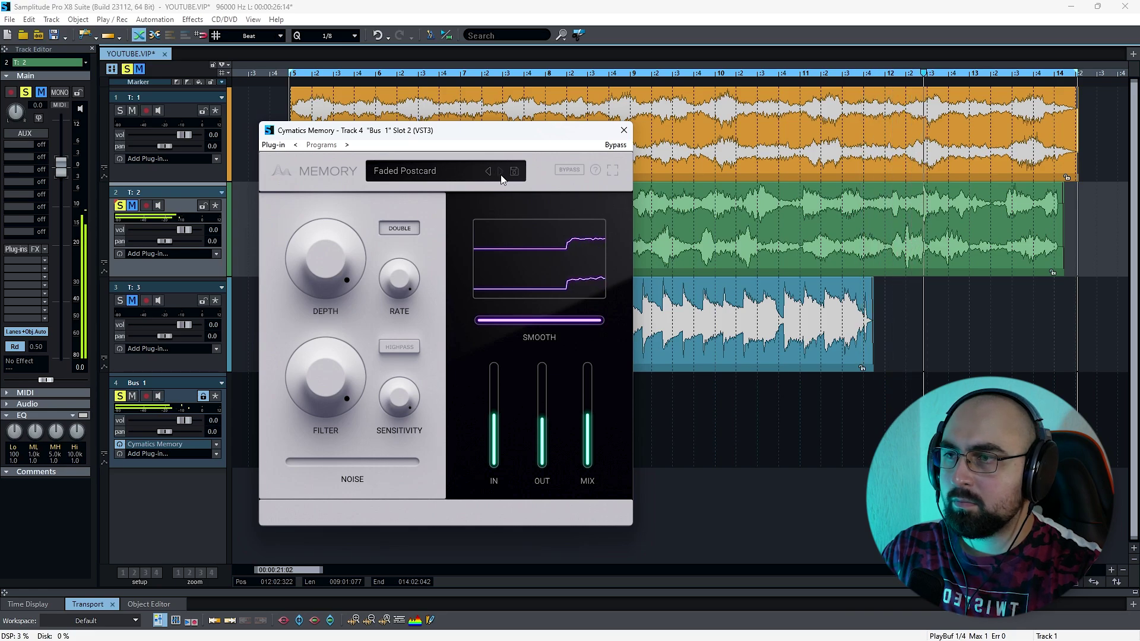
pyautogui.click(501, 174)
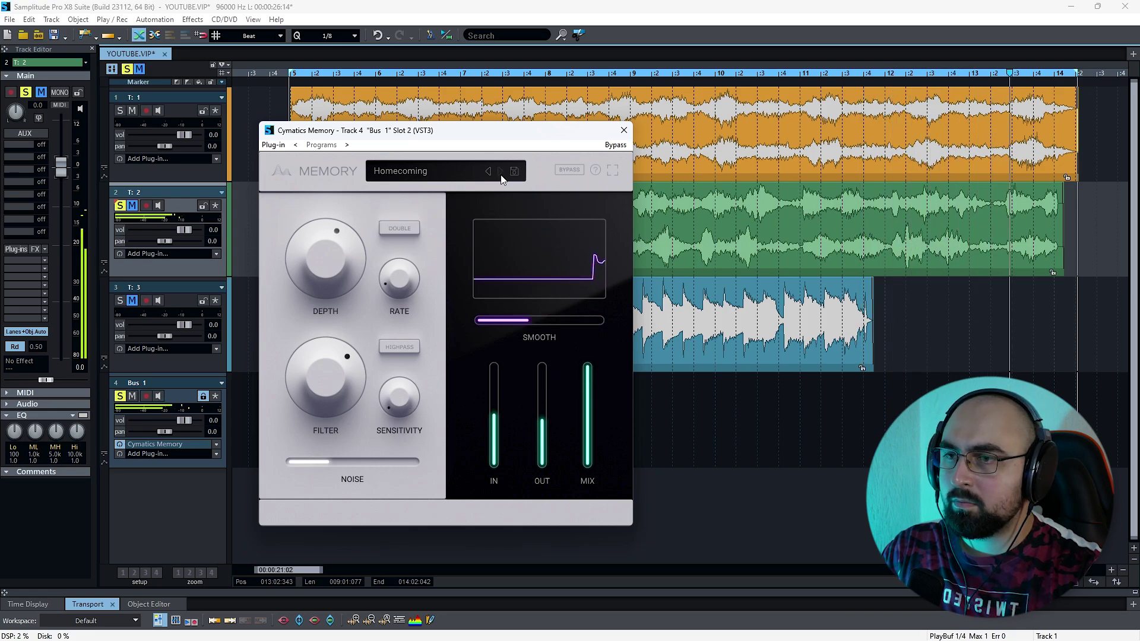
pyautogui.click(501, 172)
# Step: Select track 3 and solo it in place of track 2, reposition the Memory window and start playback
pyautogui.press('Down')
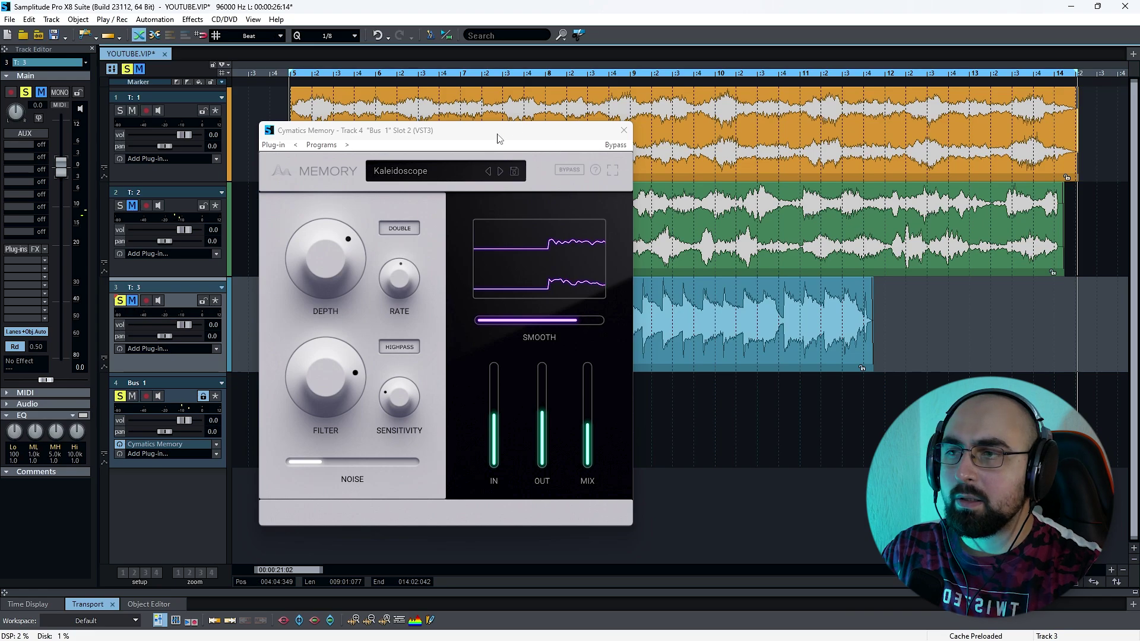
pyautogui.moveTo(498, 138)
pyautogui.mouseDown()
pyautogui.moveTo(485, 163)
pyautogui.moveTo(620, 344)
pyautogui.moveTo(508, 137)
pyautogui.mouseUp()
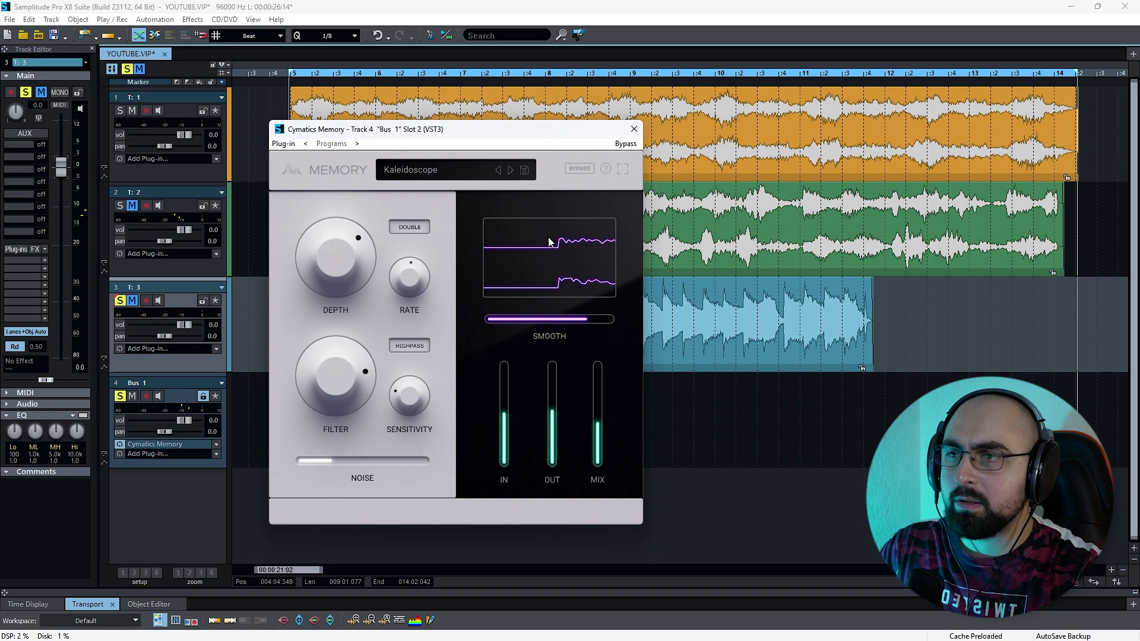
pyautogui.moveTo(522, 133); pyautogui.dragTo(525, 141)
pyautogui.press('space')
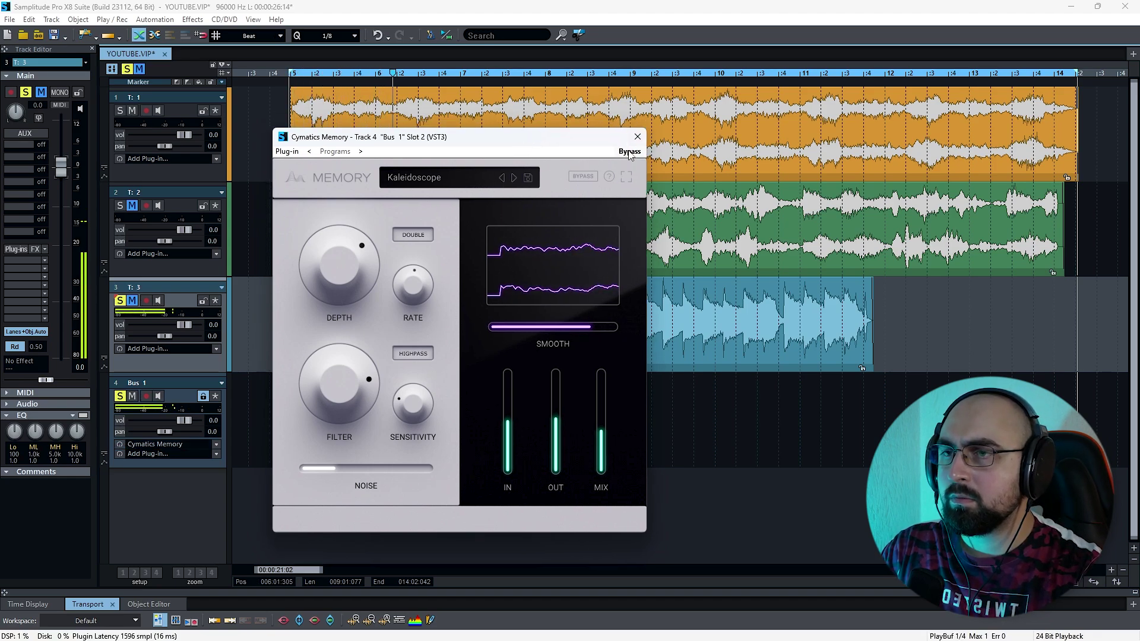
# Step: Shorten the playback range to the end of track 3's clip and shift the Memory window slightly
pyautogui.moveTo(1078, 98); pyautogui.dragTo(878, 106)
pyautogui.moveTo(475, 137); pyautogui.dragTo(538, 139)
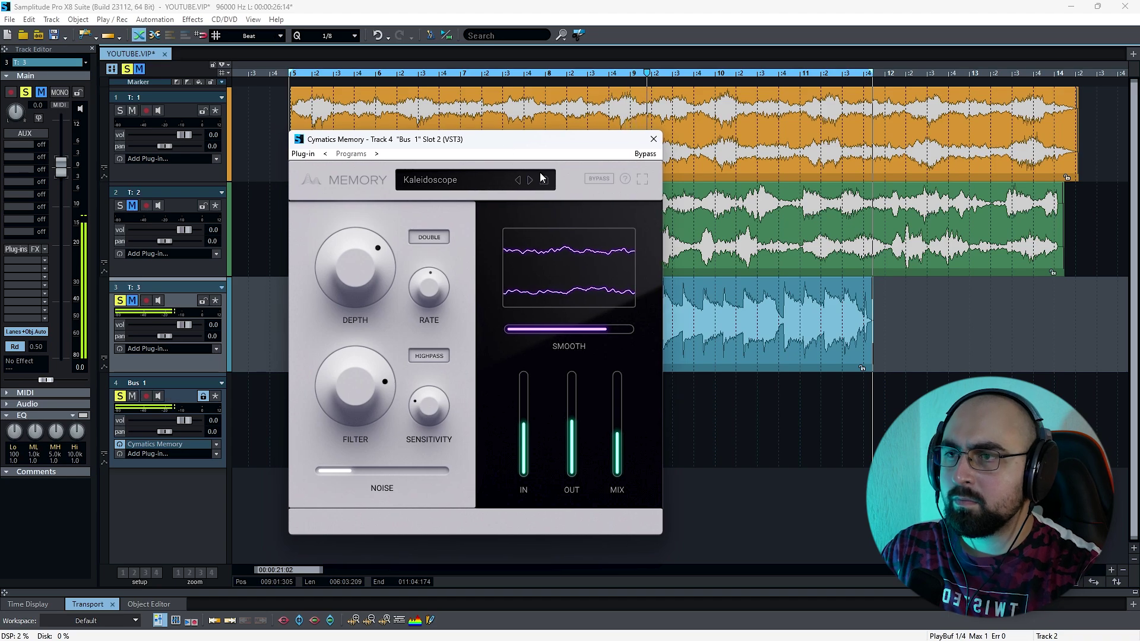
# Step: Audition the Mini-Cassette, Noisy Tape, Occasional Glitch, Ocean Breeze and Quiet River factory presets on track 3
pyautogui.click(528, 180)
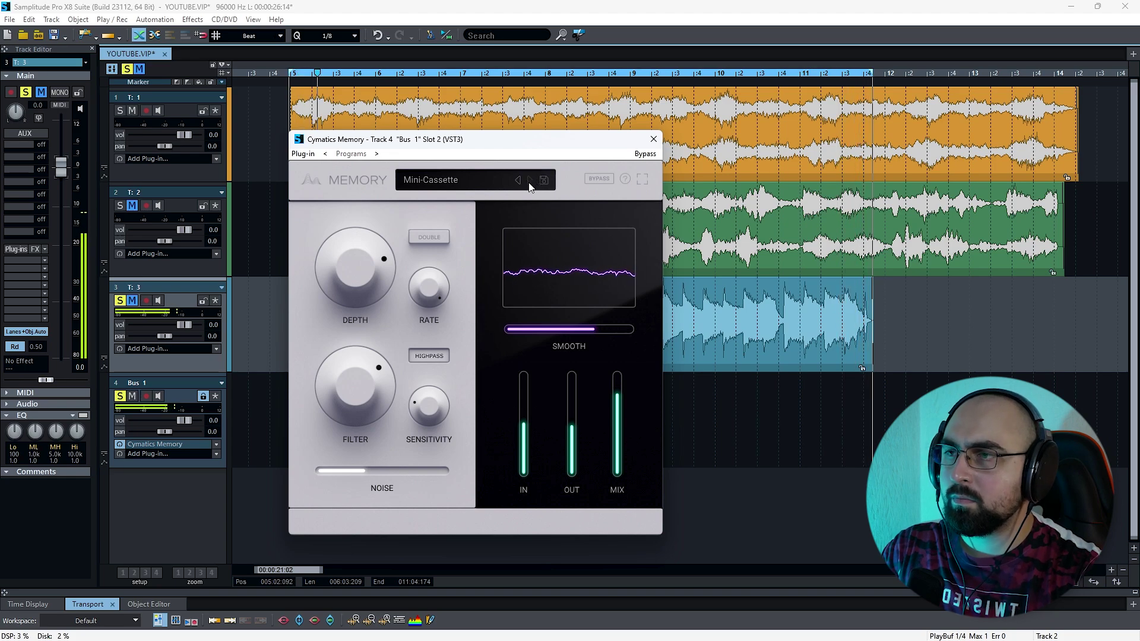
pyautogui.click(530, 180)
pyautogui.click(530, 181)
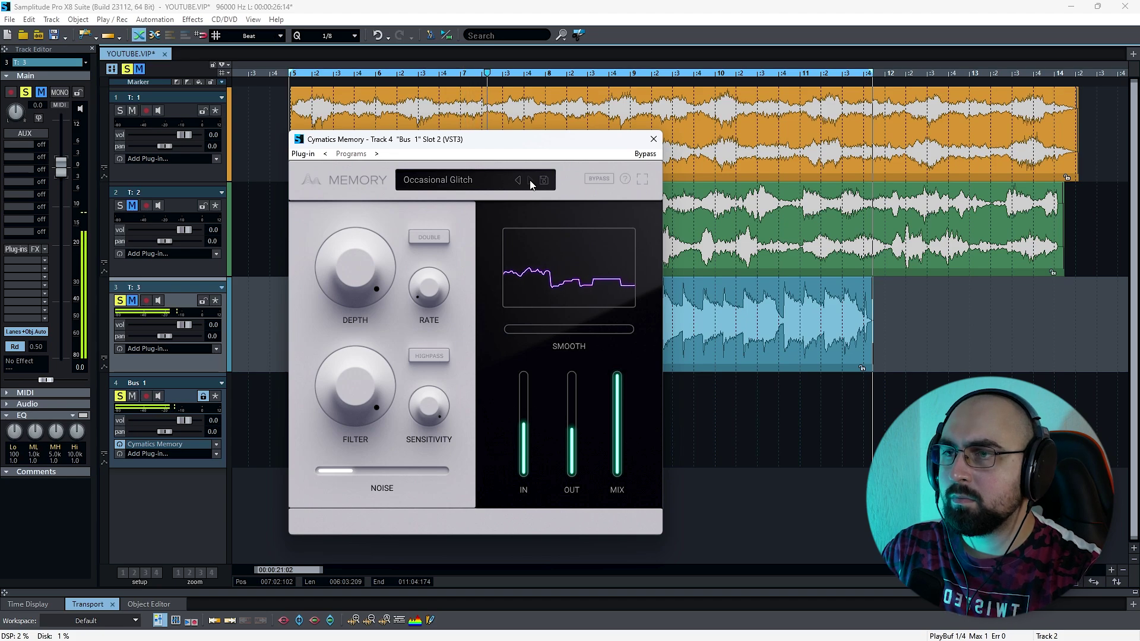
pyautogui.click(530, 182)
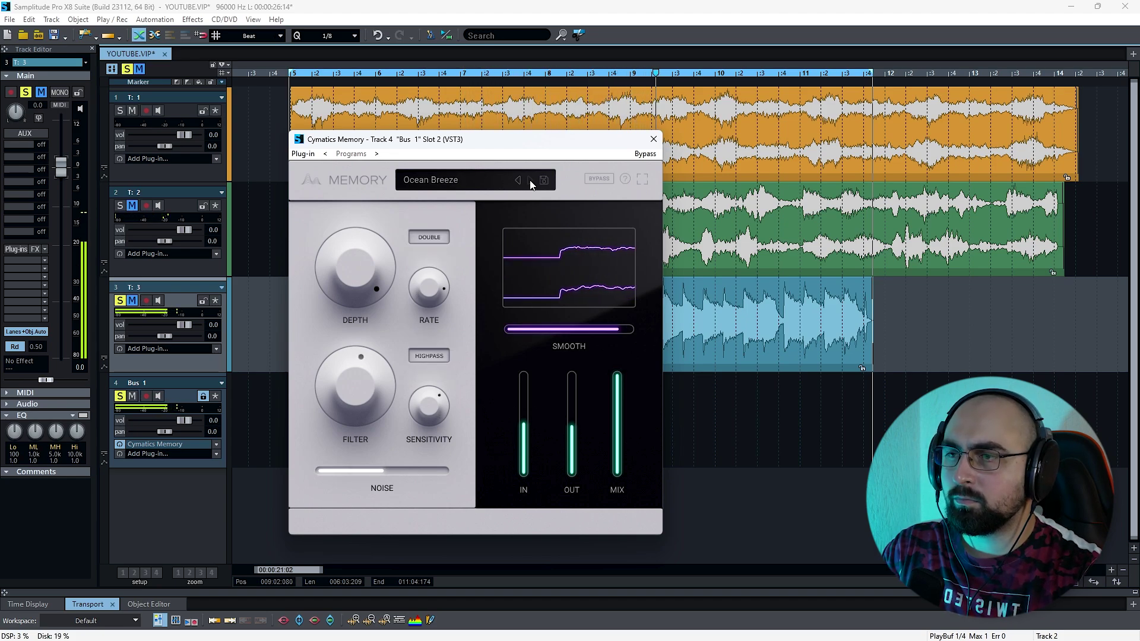
pyautogui.click(530, 182)
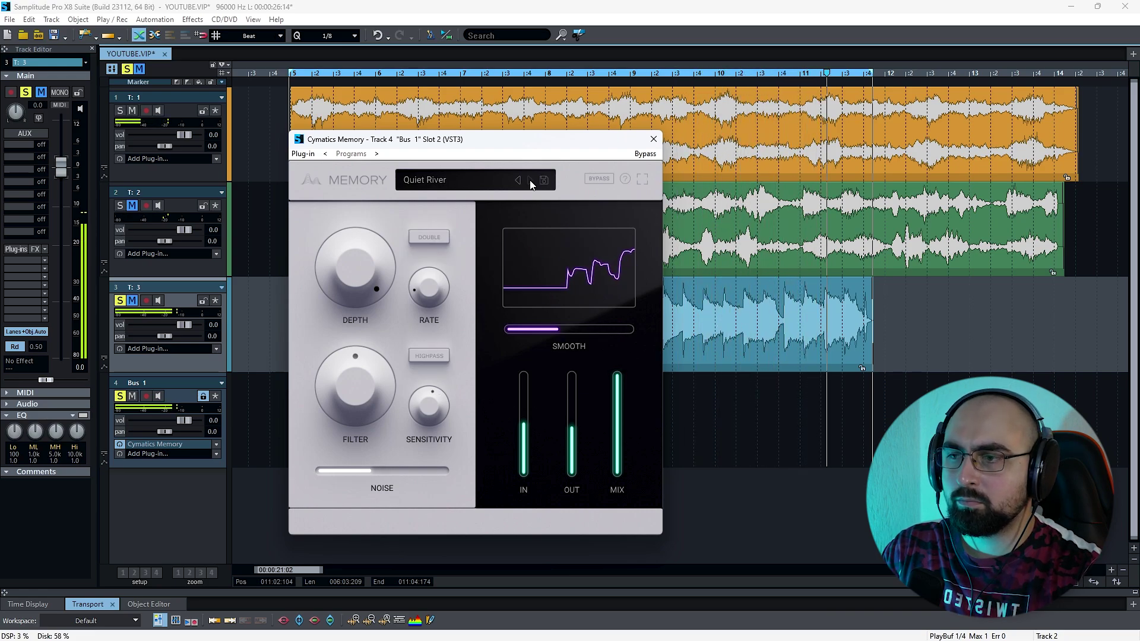
# Step: Audition the Scanner, Smooth Chorus and Stereo Tape factory presets on track 3 and stop playback
pyautogui.click(531, 182)
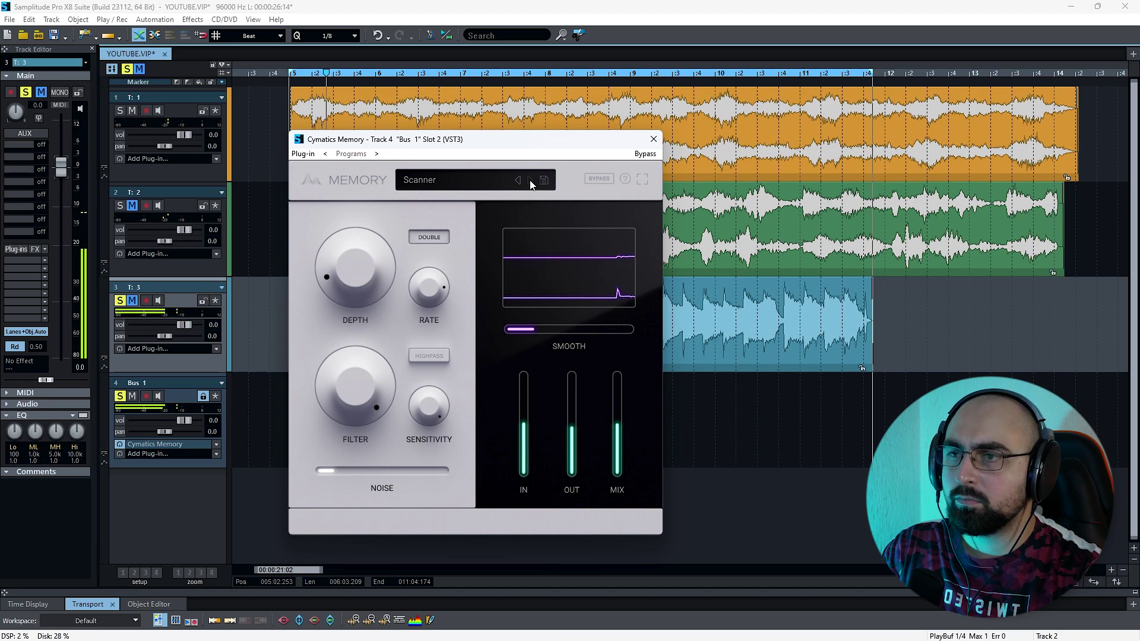
pyautogui.click(530, 182)
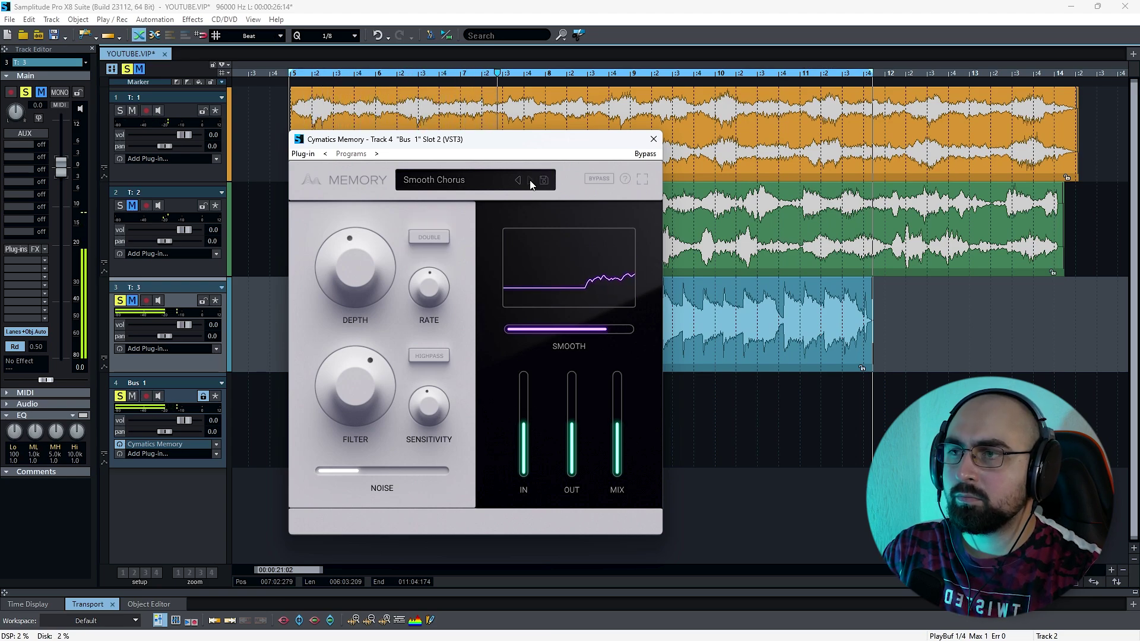
pyautogui.click(531, 182)
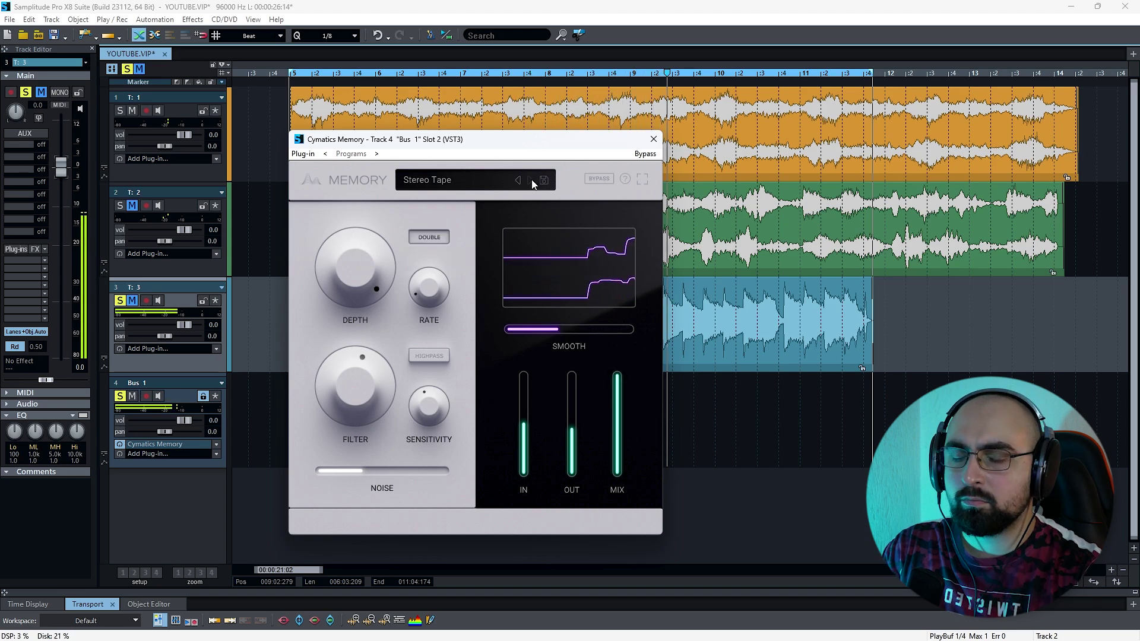
pyautogui.press('space')
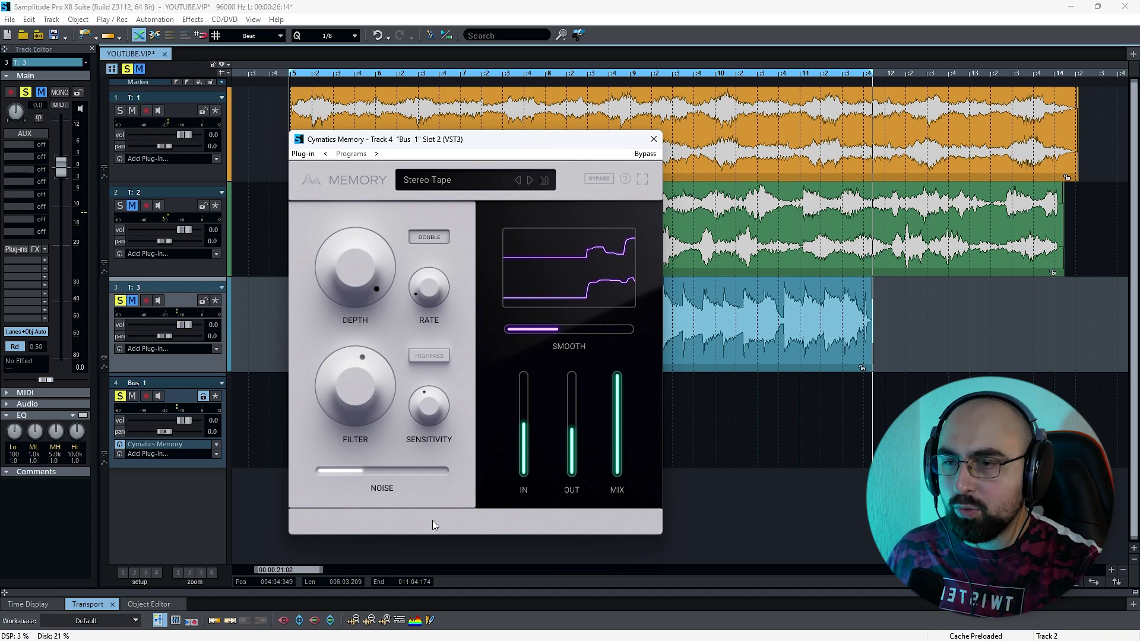
# Step: Look over Memory's factory preset list and close it, keeping Stereo Tape loaded
pyautogui.click(461, 182)
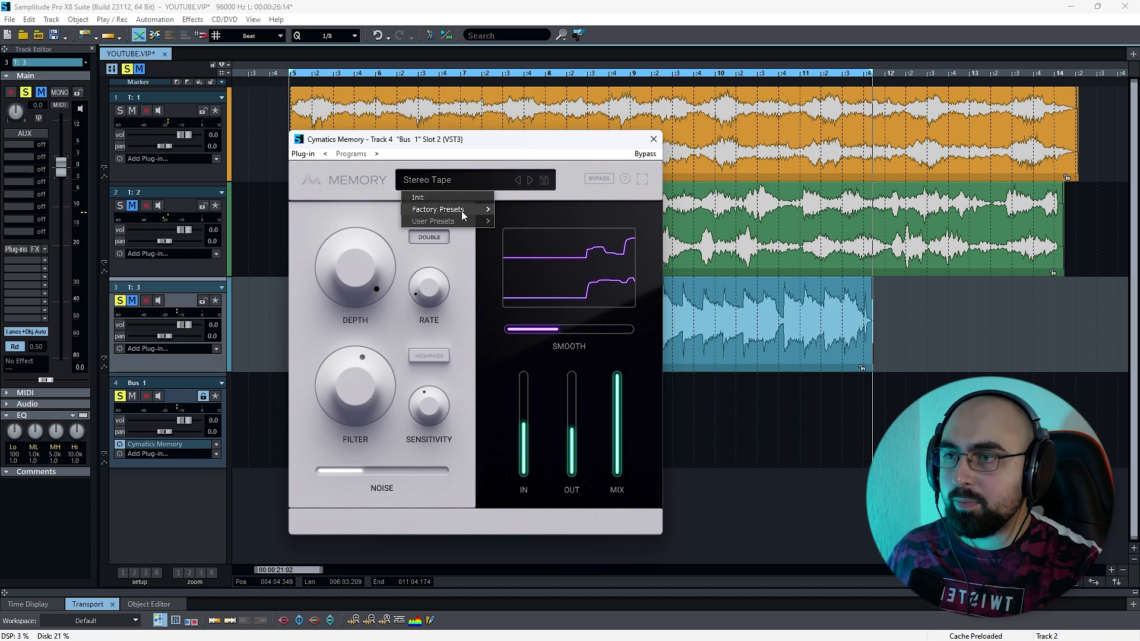
pyautogui.moveTo(462, 215)
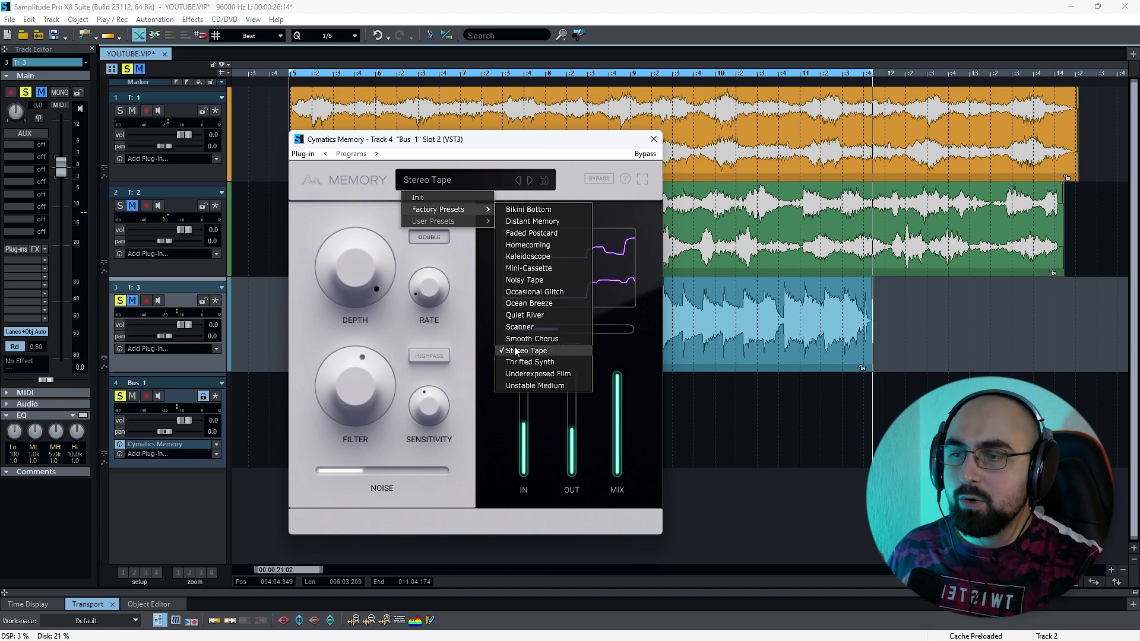
pyautogui.click(483, 436)
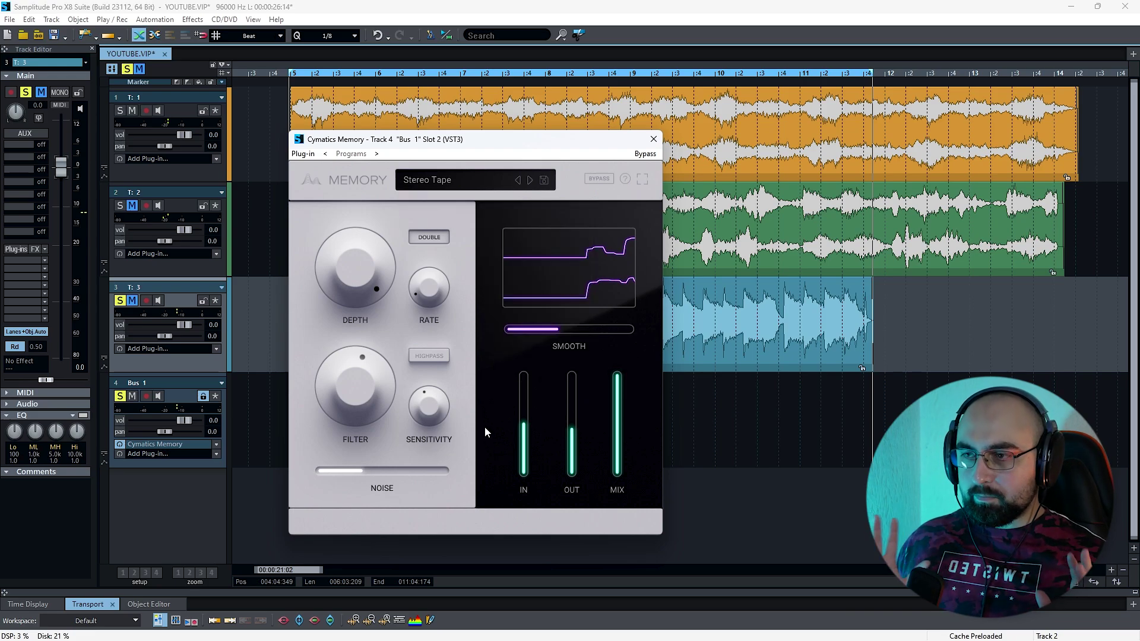